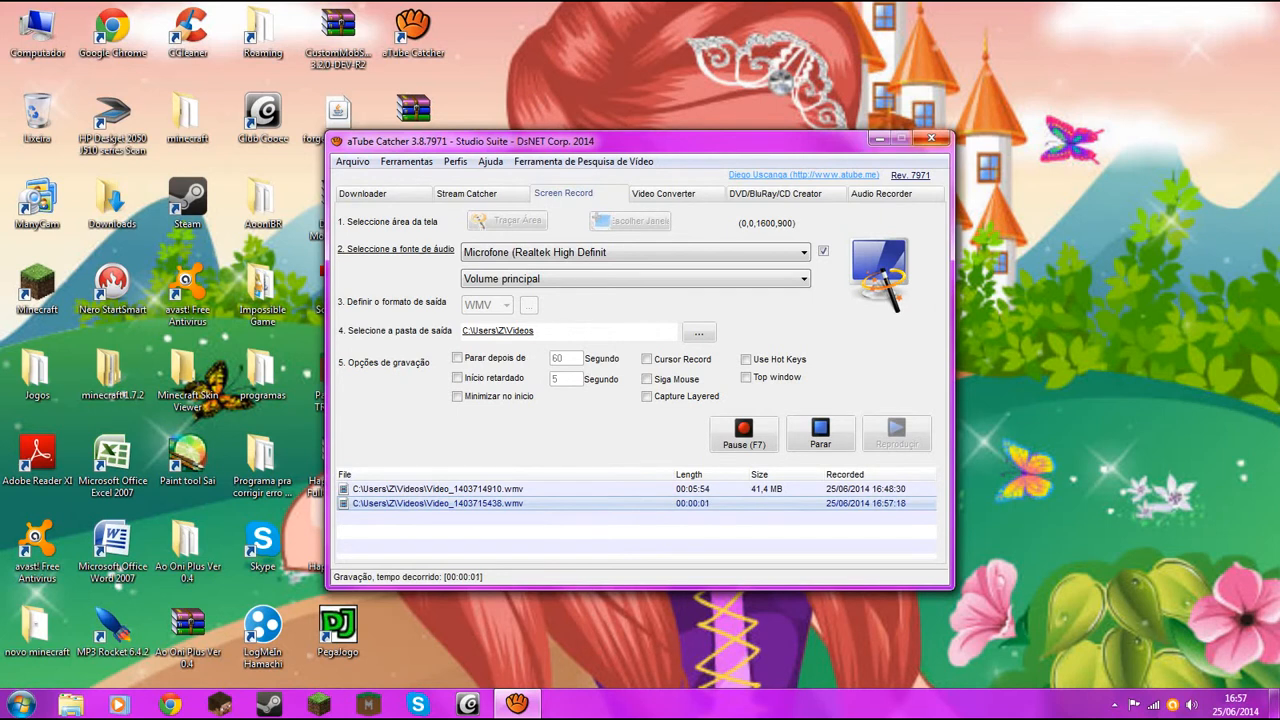
# Step: Minimize the aTube Catcher window and refresh the desktop
pyautogui.click(880, 138)
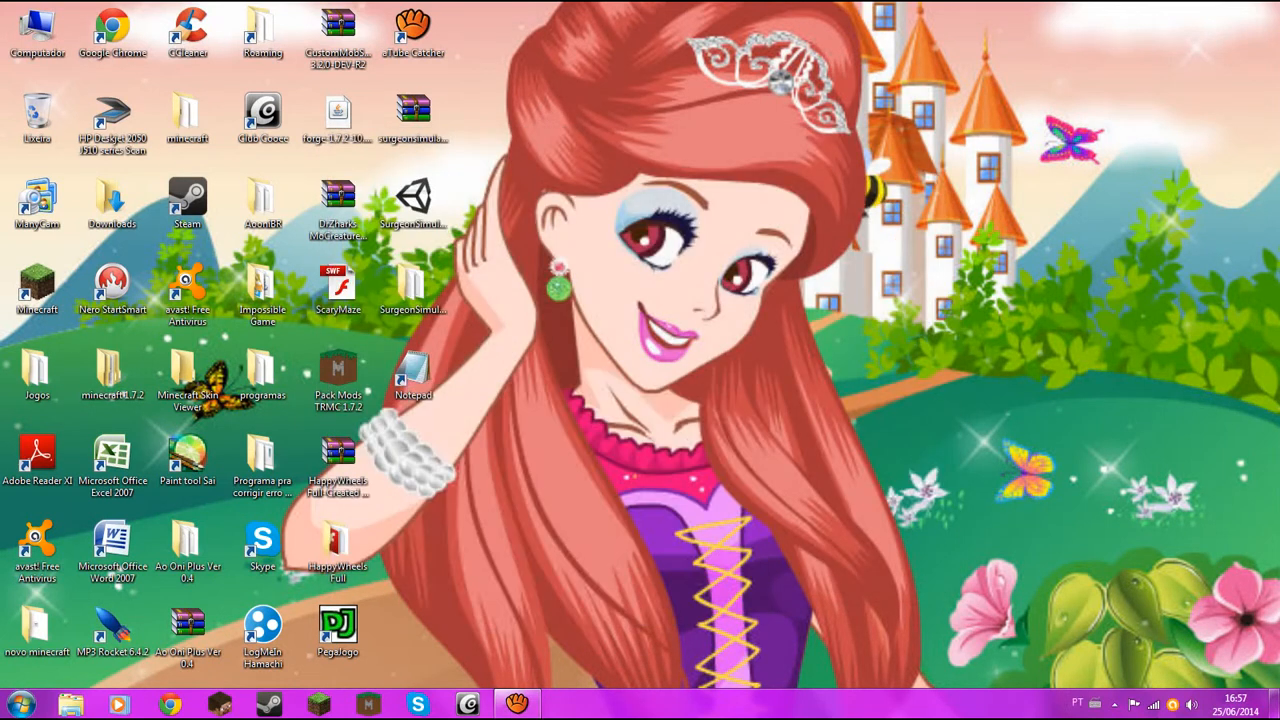
pyautogui.rightClick(589, 251)
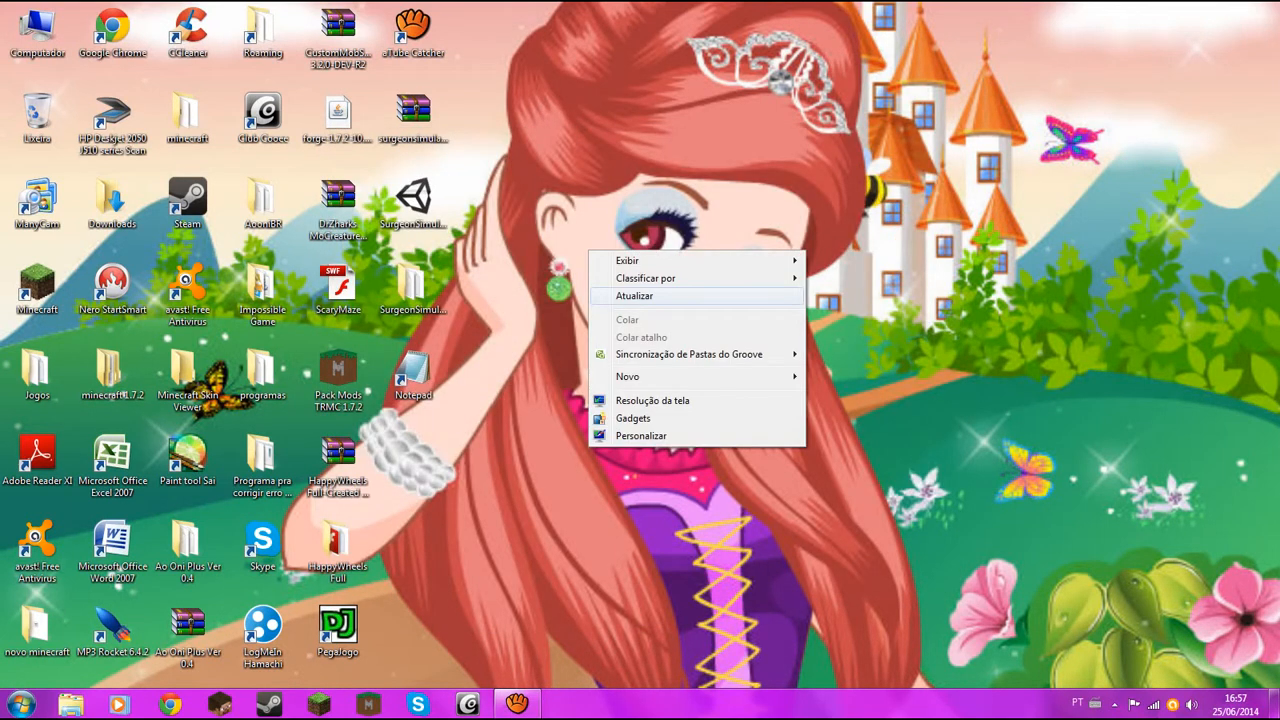
pyautogui.click(636, 297)
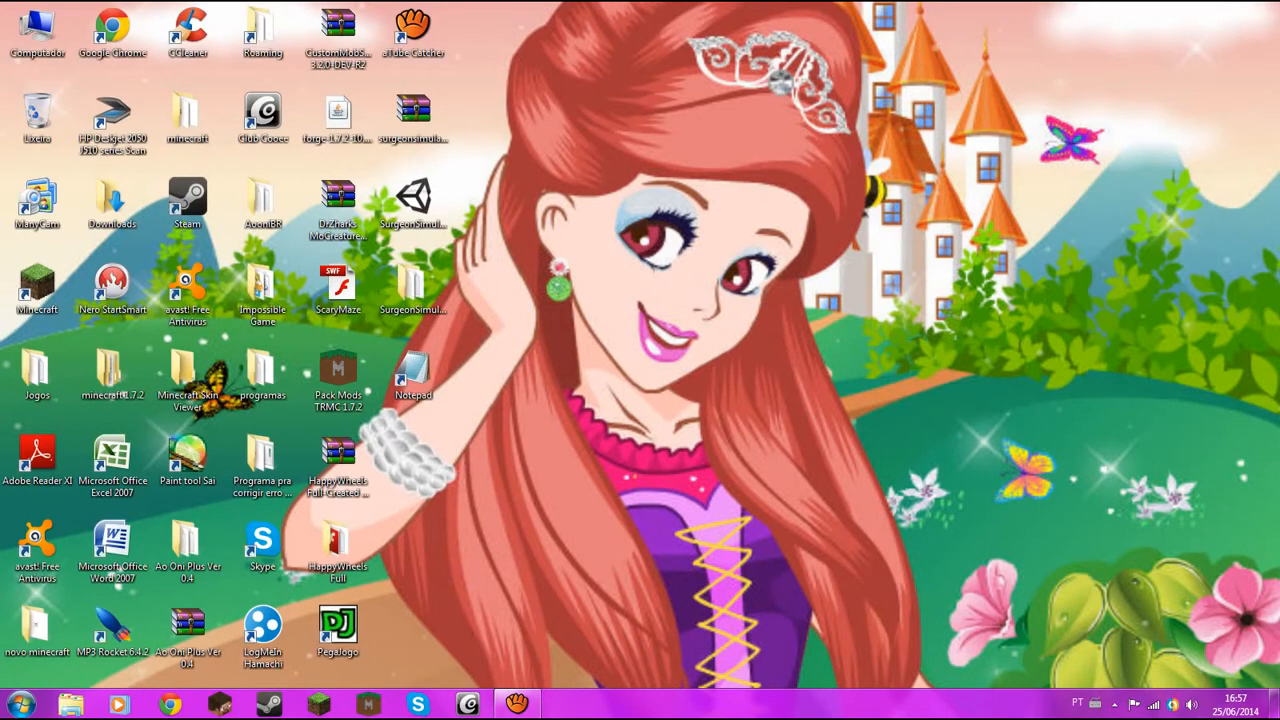
pyautogui.rightClick(583, 271)
pyautogui.click(630, 318)
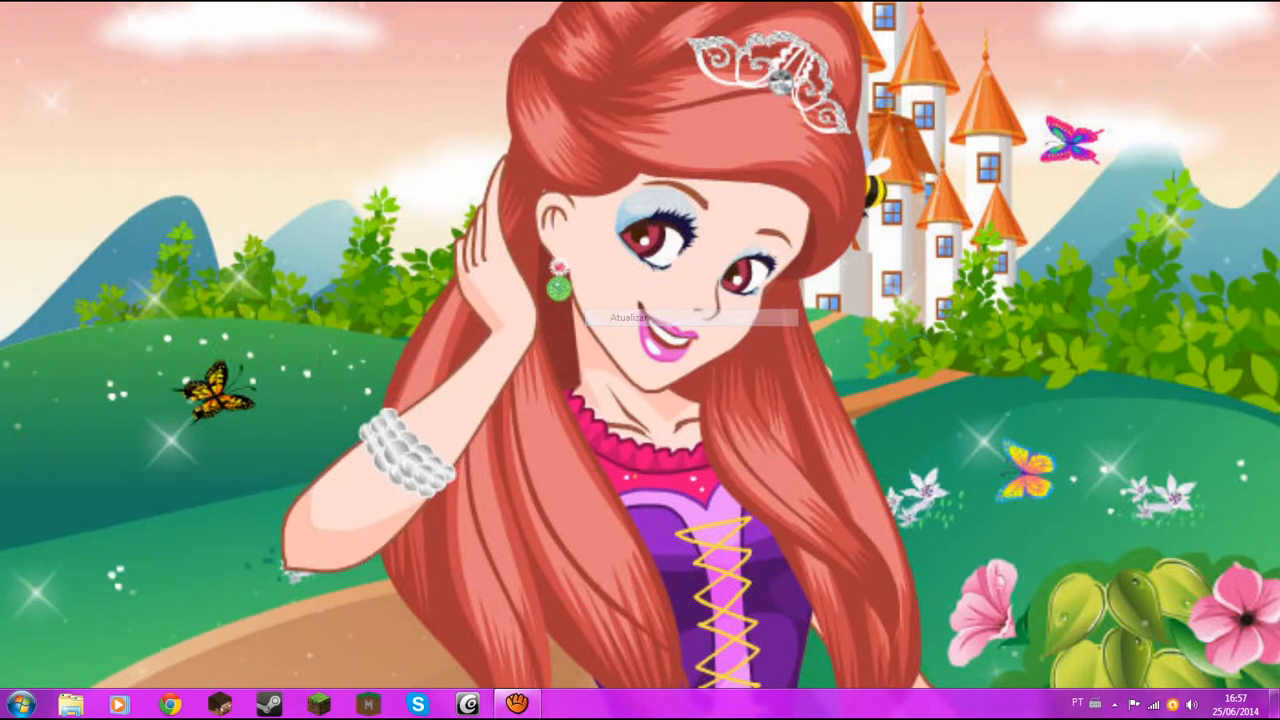
pyautogui.rightClick(583, 310)
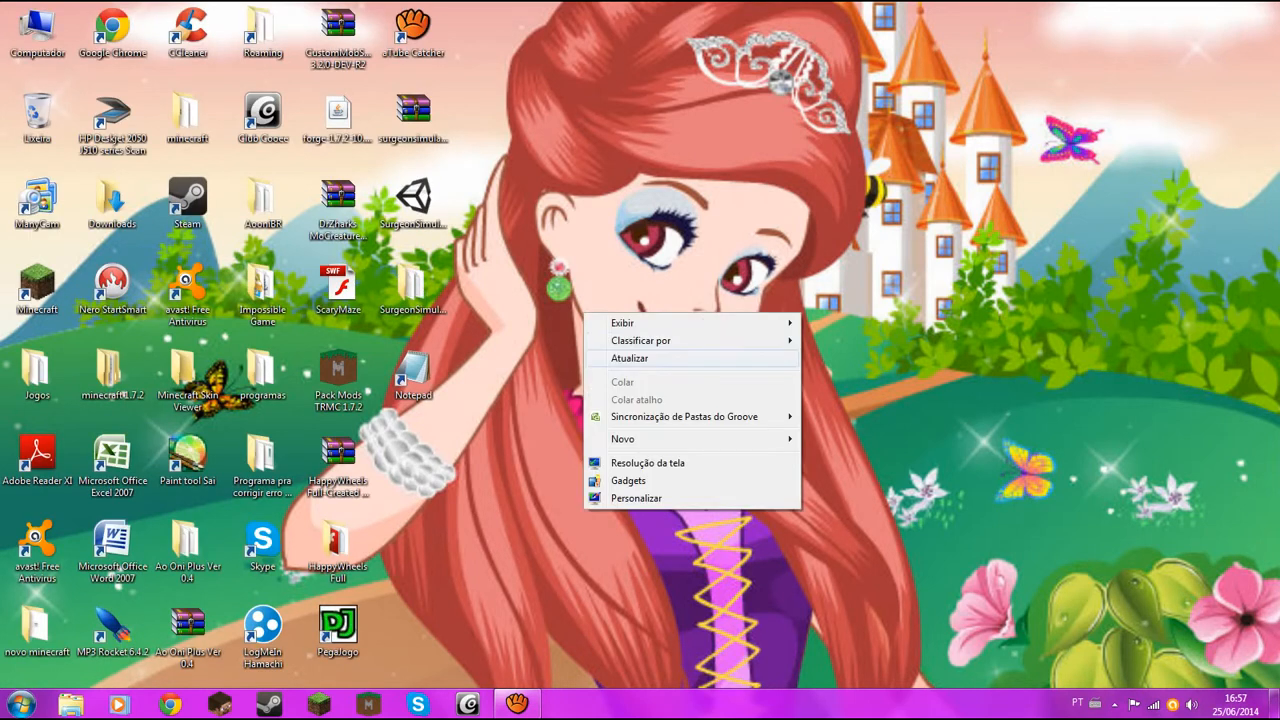
pyautogui.click(630, 357)
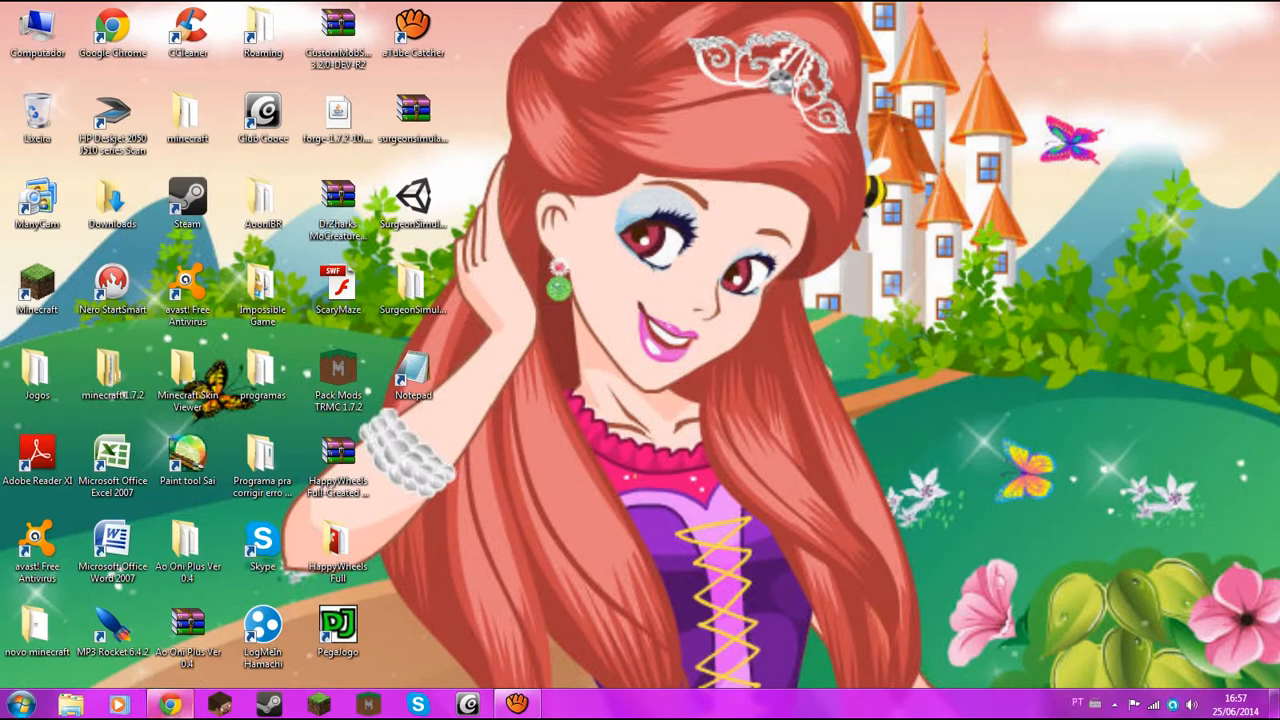
# Step: Open Google Chrome, load faceyourmanga.com and dismiss the page translation offer
pyautogui.click(170, 704)
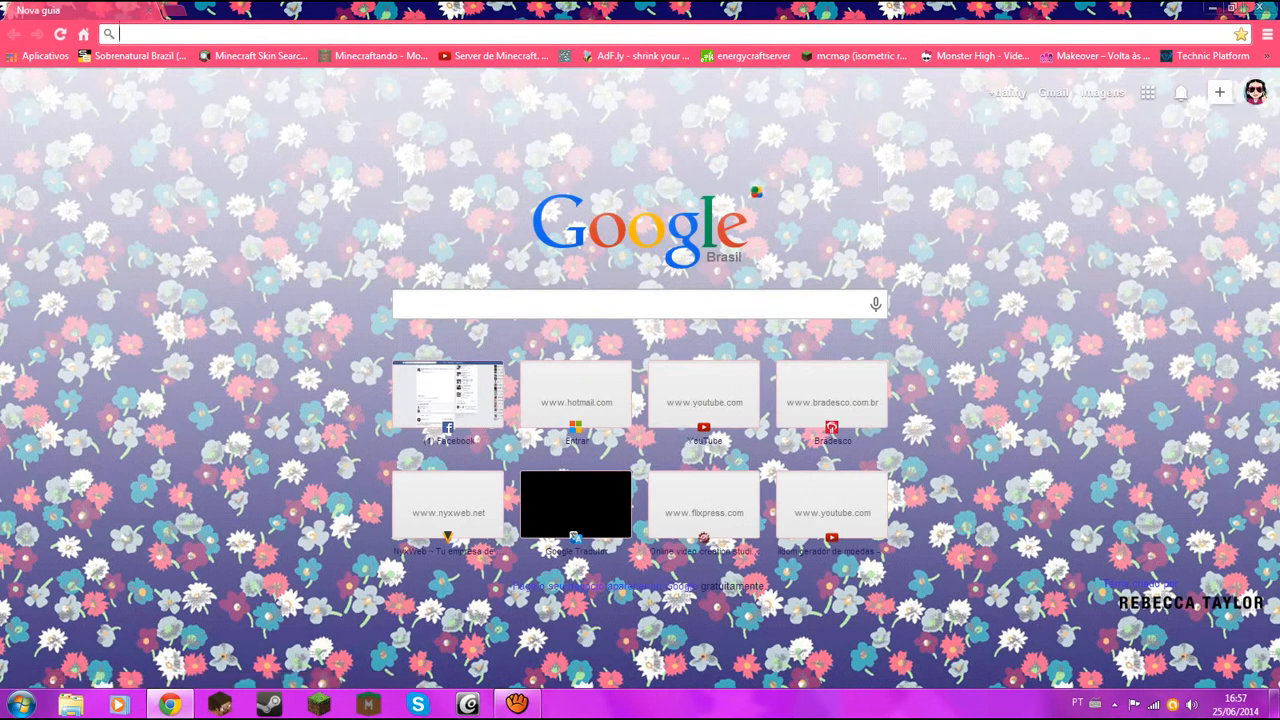
pyautogui.write('faceyourmanga.com')
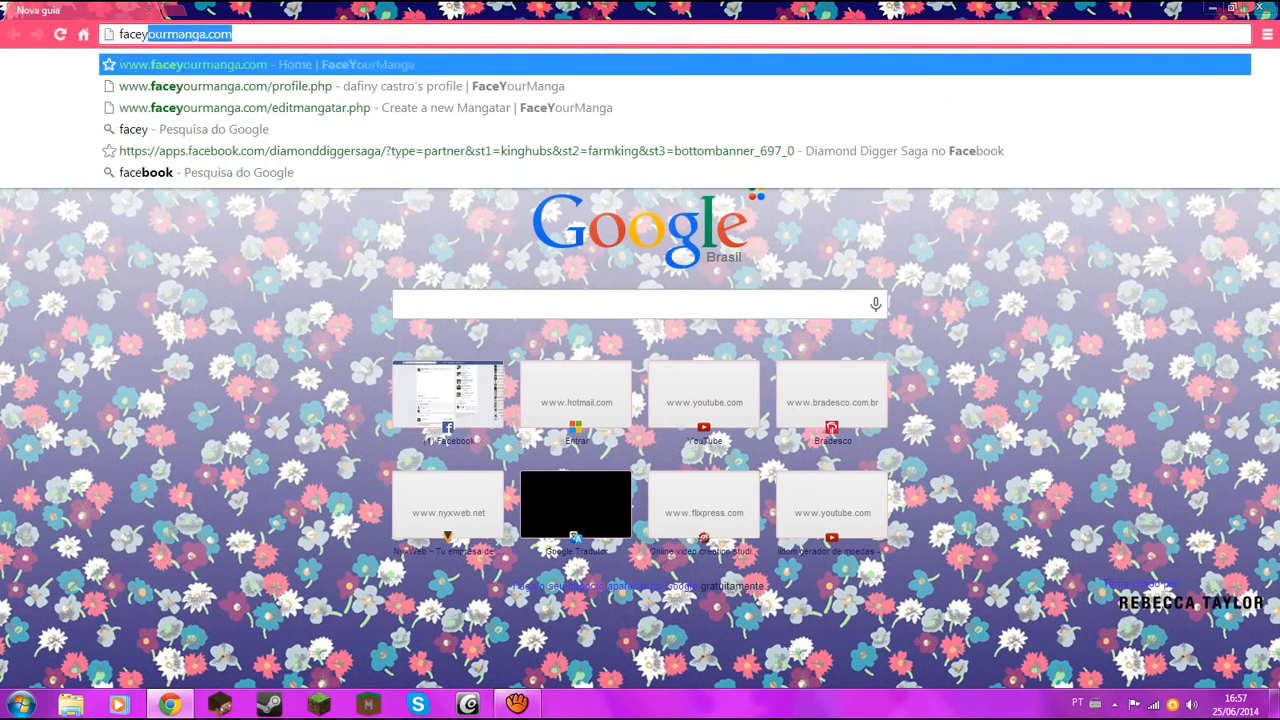
pyautogui.press('Return')
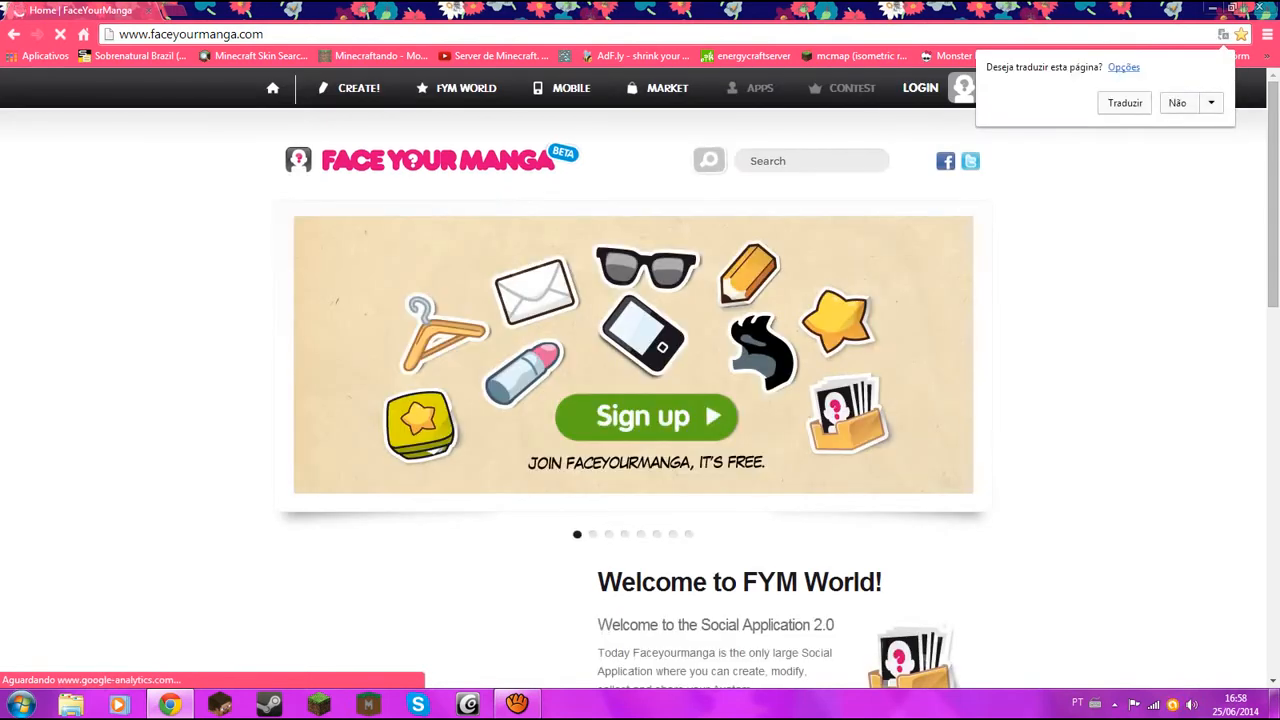
pyautogui.press('Escape')
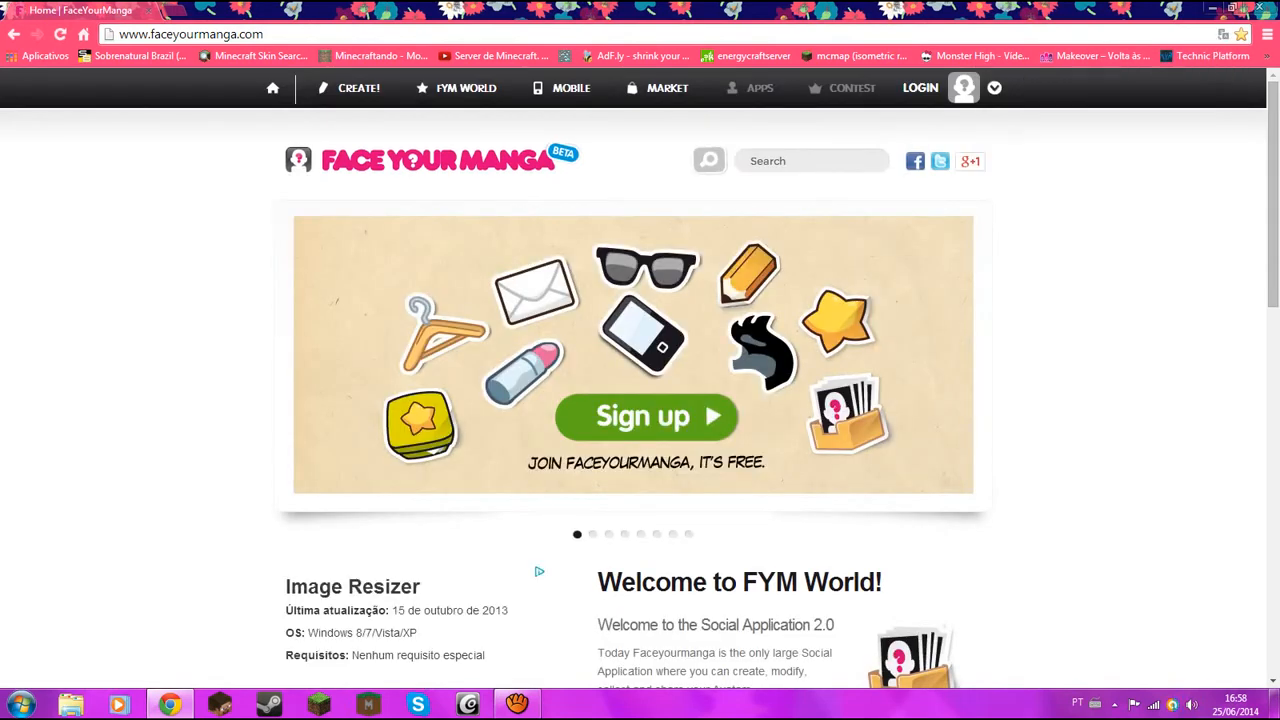
# Step: Start creating a new Mangatar and choose the female gender
pyautogui.click(350, 88)
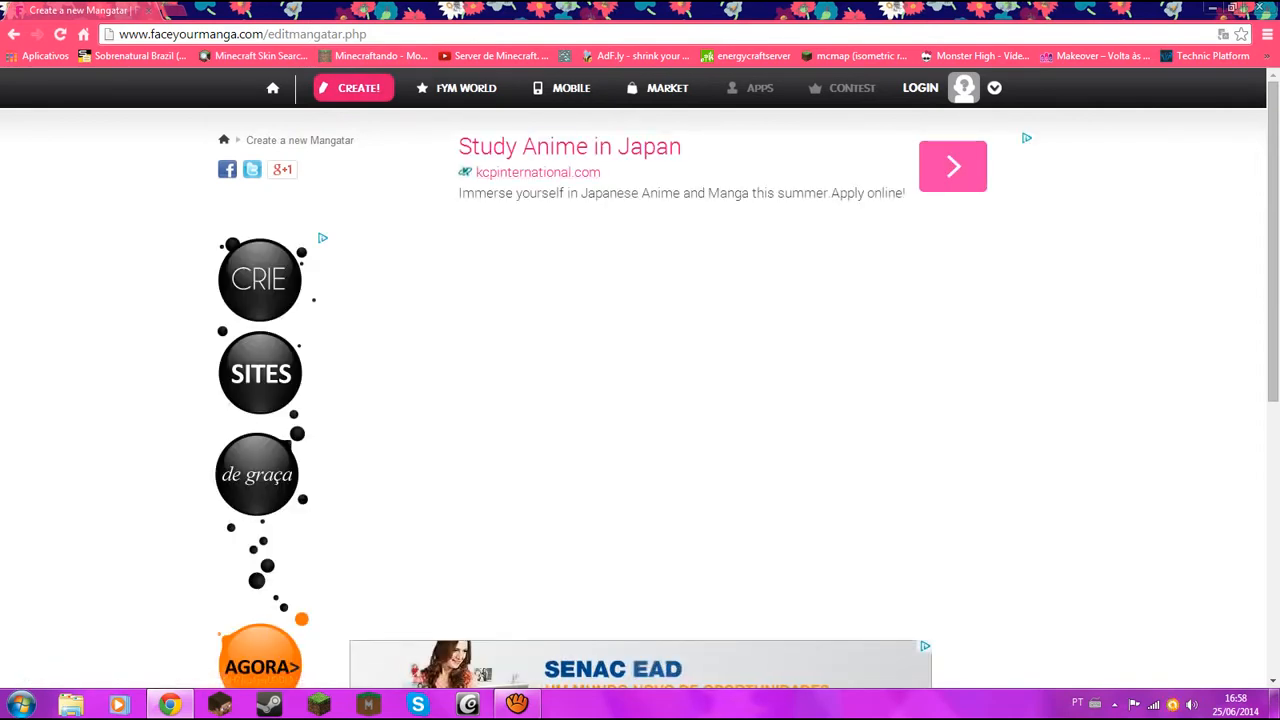
pyautogui.scroll(-1, 613, 405)
pyautogui.scroll(1, 613, 405)
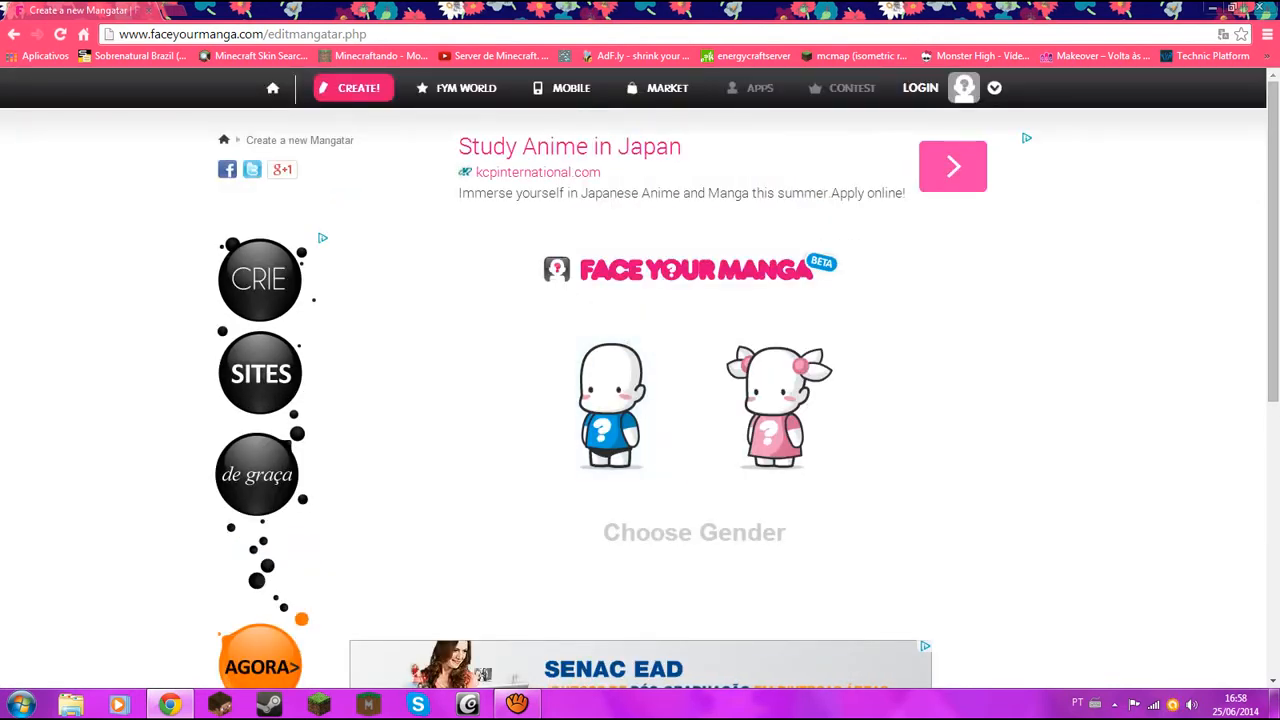
pyautogui.click(777, 410)
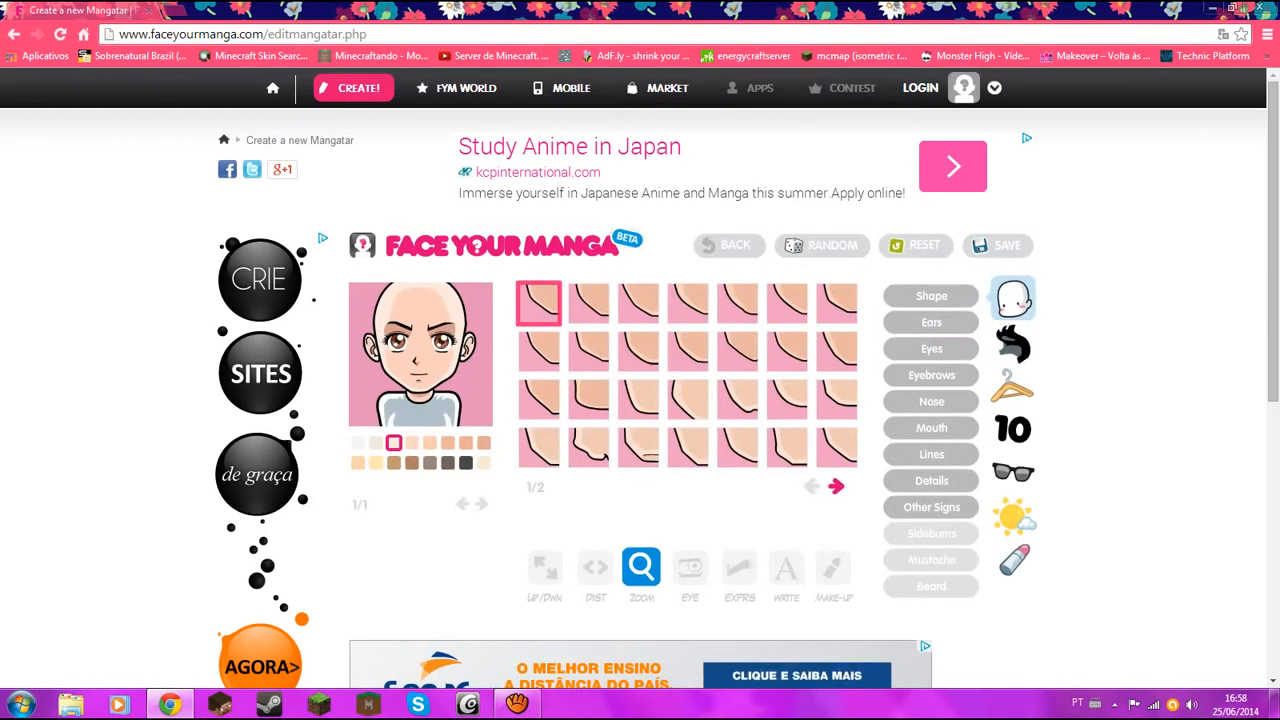
# Step: Look through the ear and eyebrow options and give the avatar the large round eyes with thick dark lashes
pyautogui.click(931, 322)
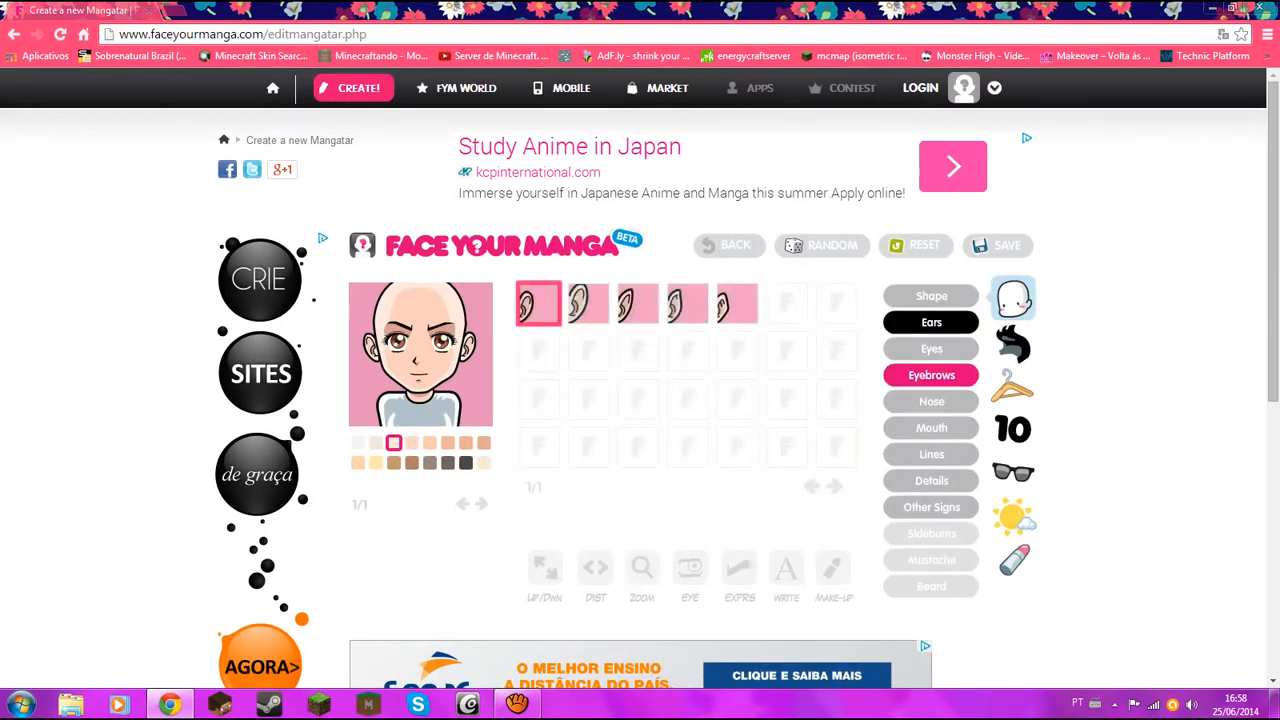
pyautogui.click(931, 375)
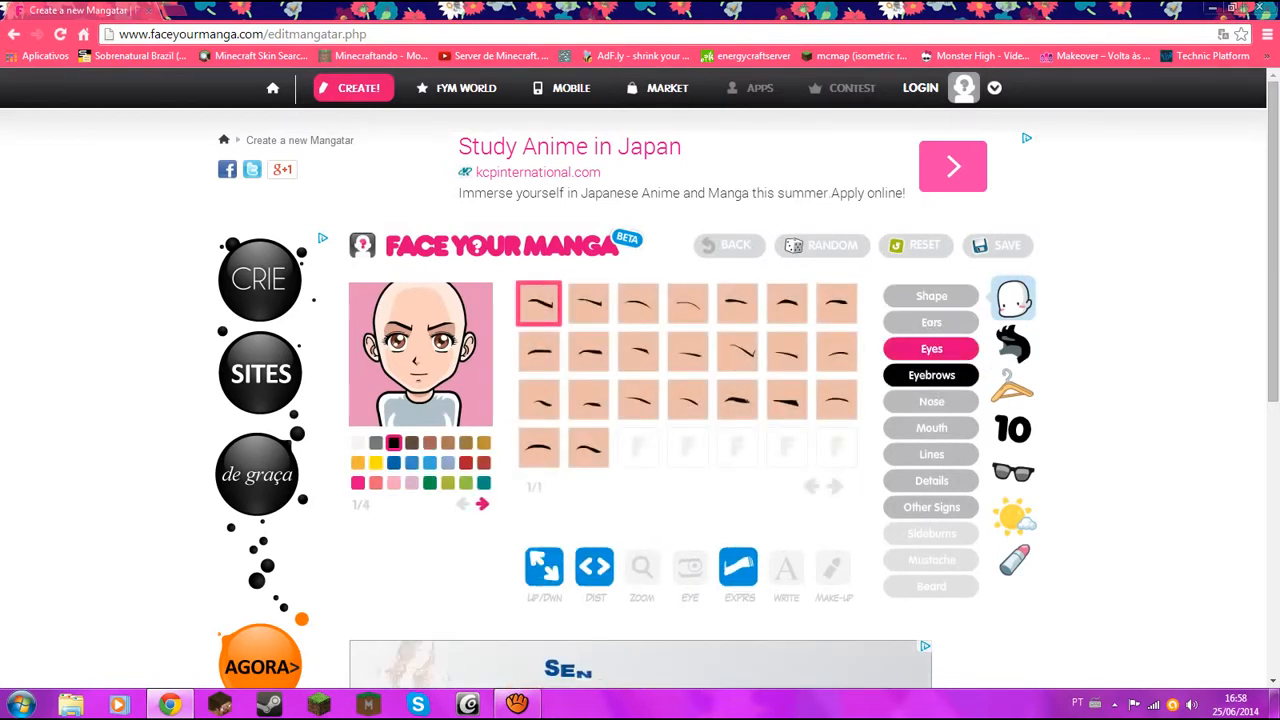
pyautogui.click(931, 348)
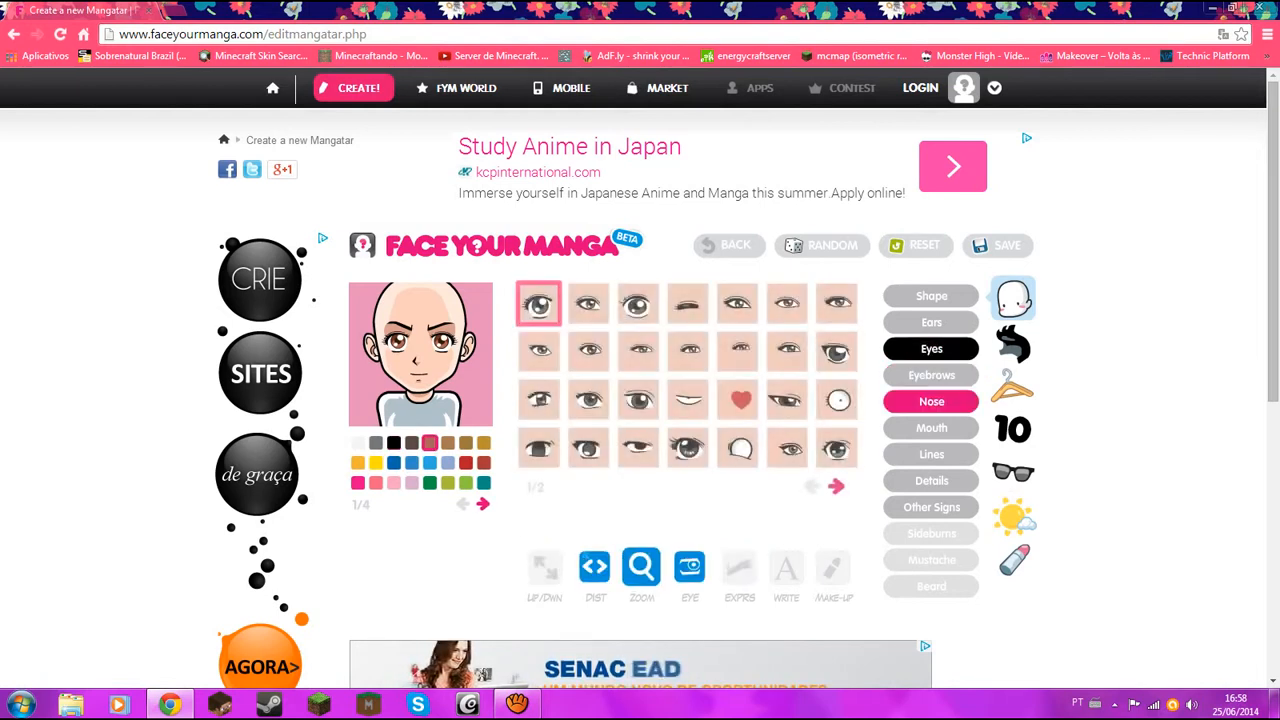
pyautogui.click(686, 447)
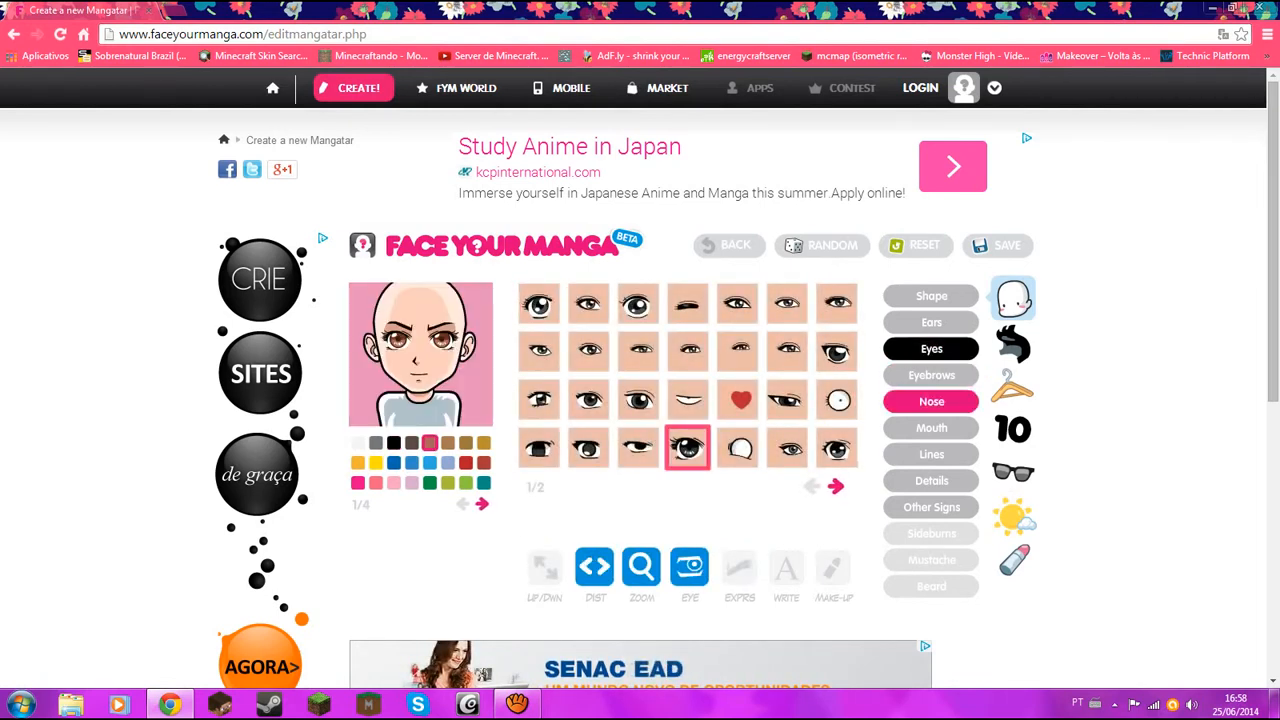
pyautogui.click(931, 401)
pyautogui.click(931, 428)
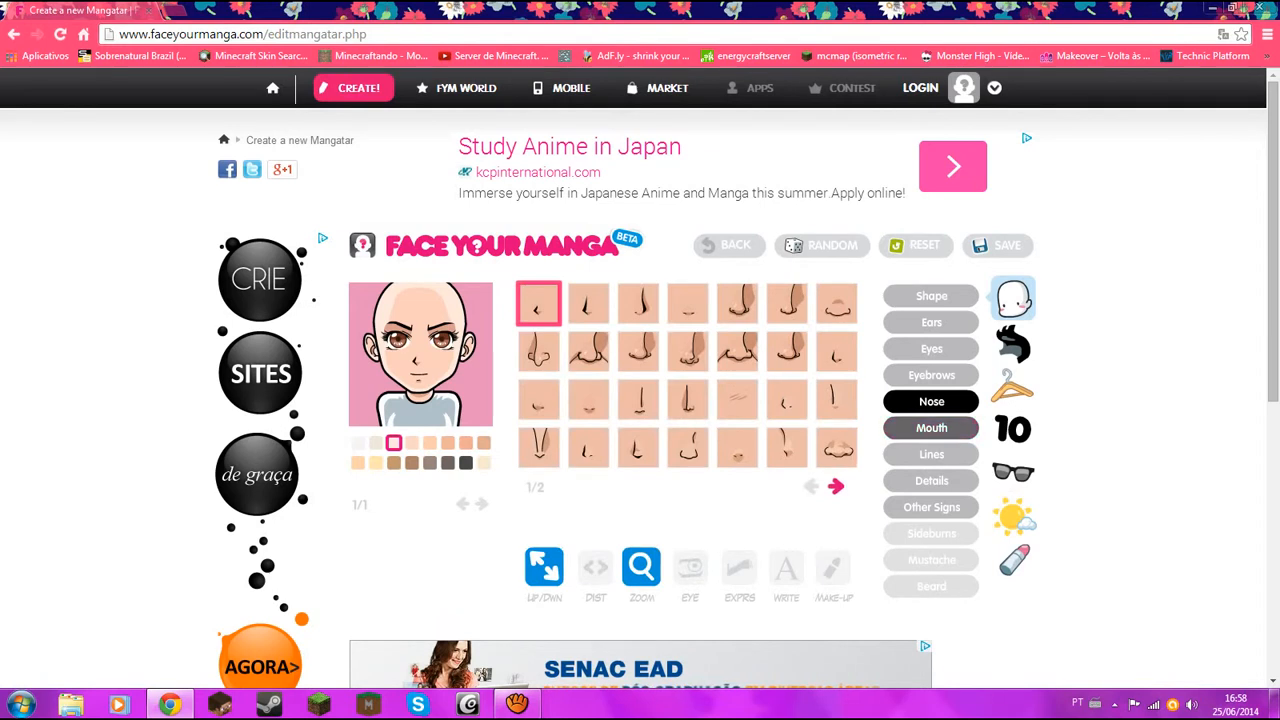
pyautogui.click(931, 454)
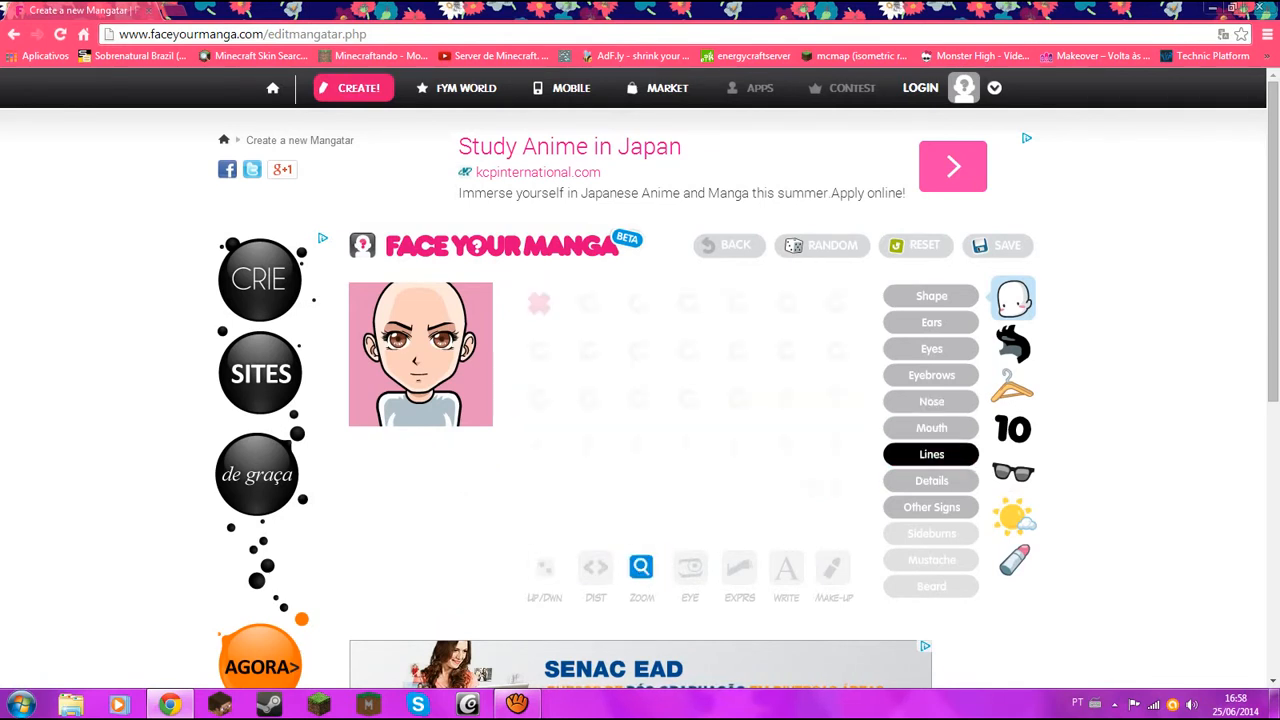
pyautogui.click(931, 480)
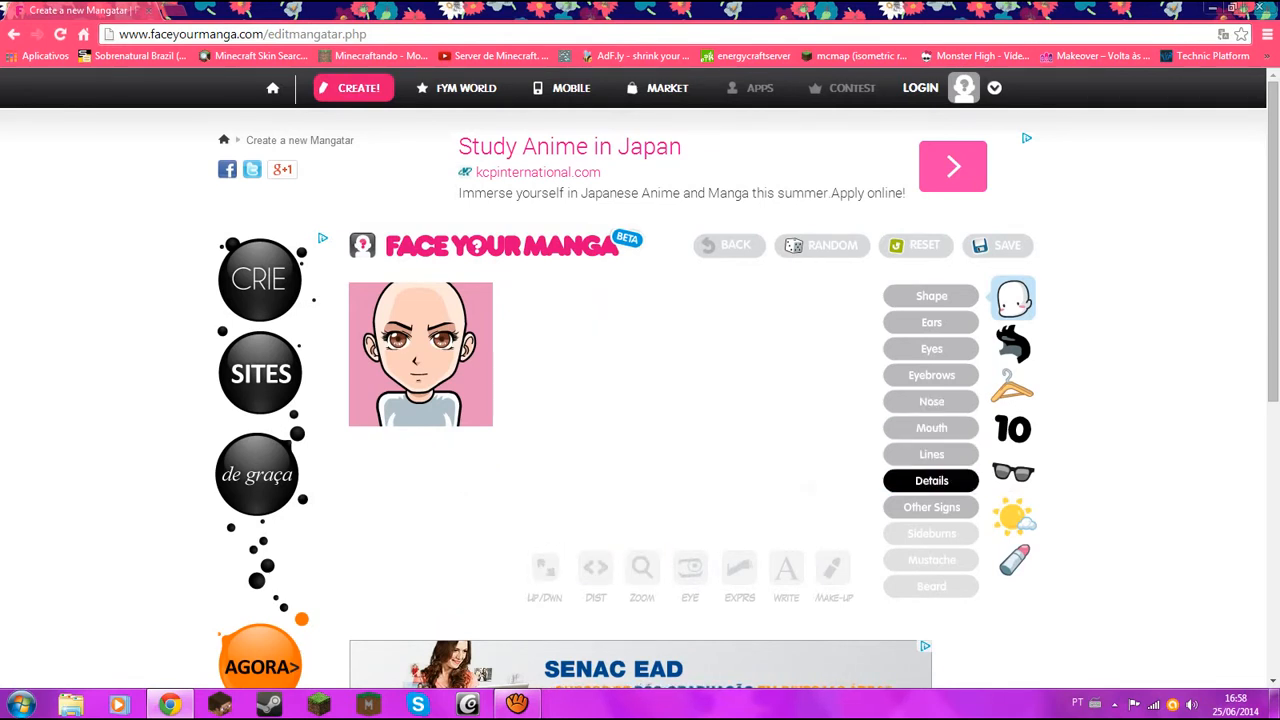
# Step: Browse the short and long hair options, trying the side-swept, straight-fringe and wavy long hairstyles on the avatar
pyautogui.click(1013, 343)
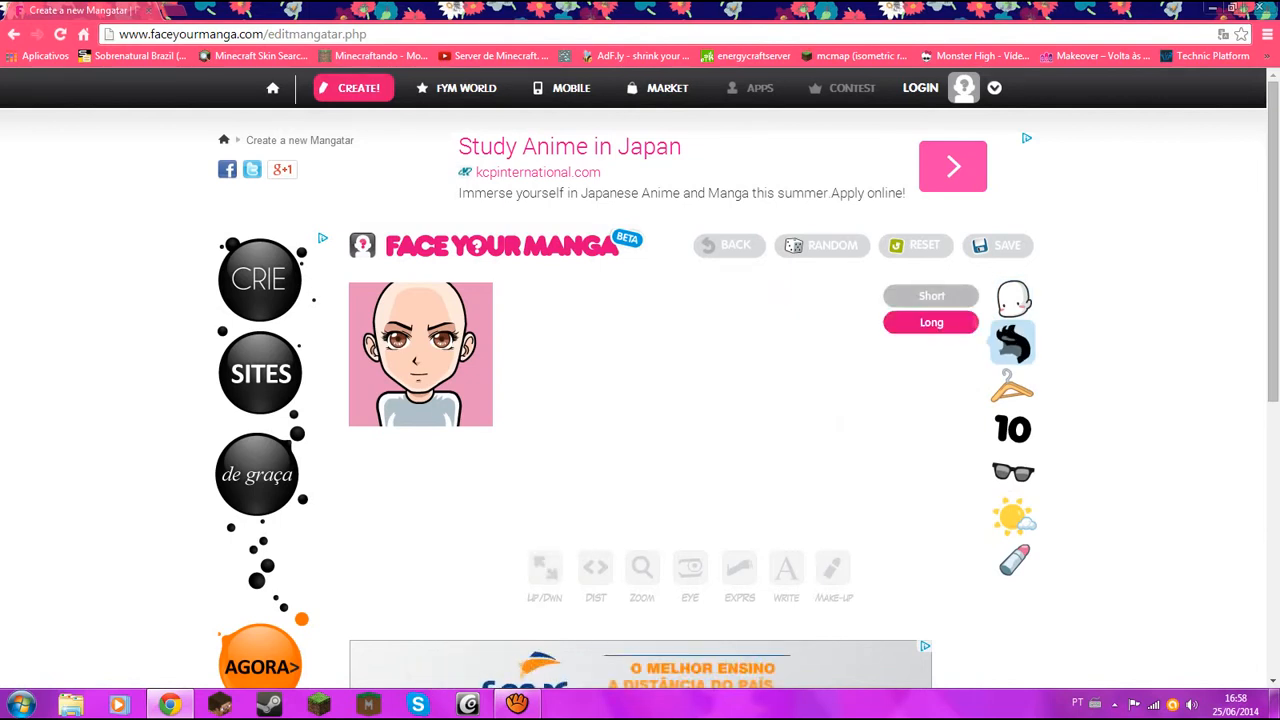
pyautogui.click(931, 295)
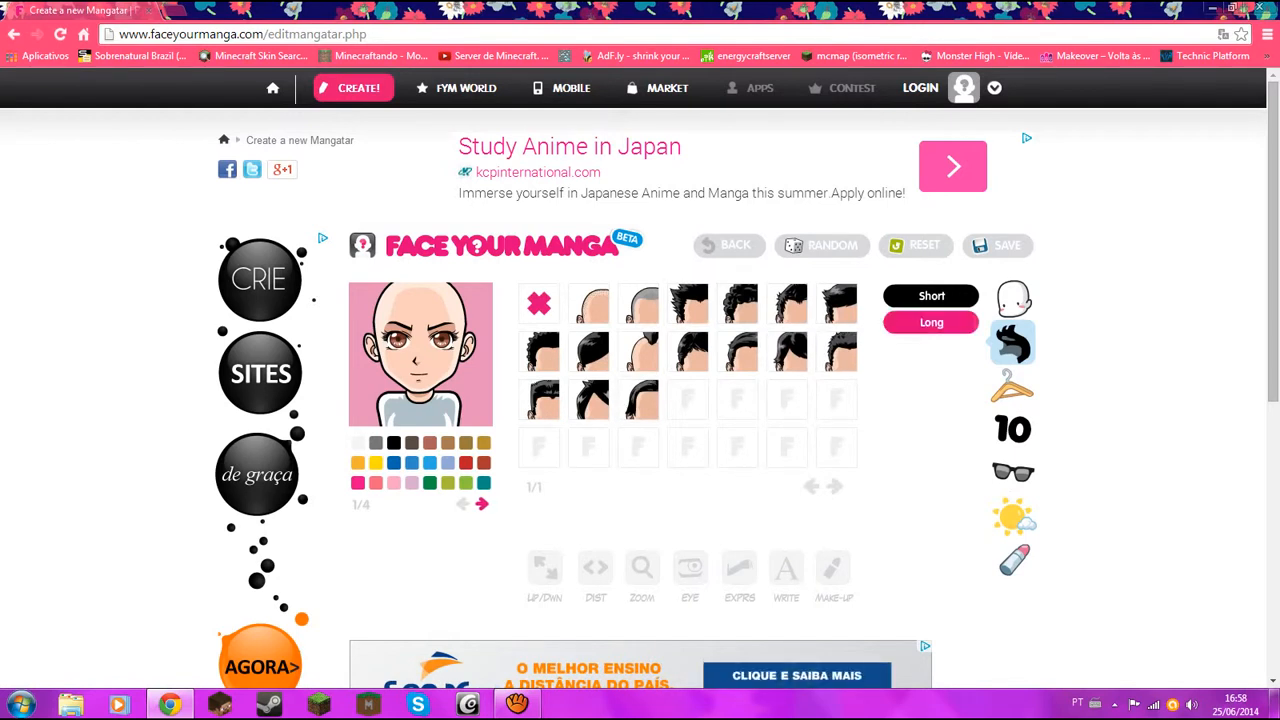
pyautogui.click(931, 322)
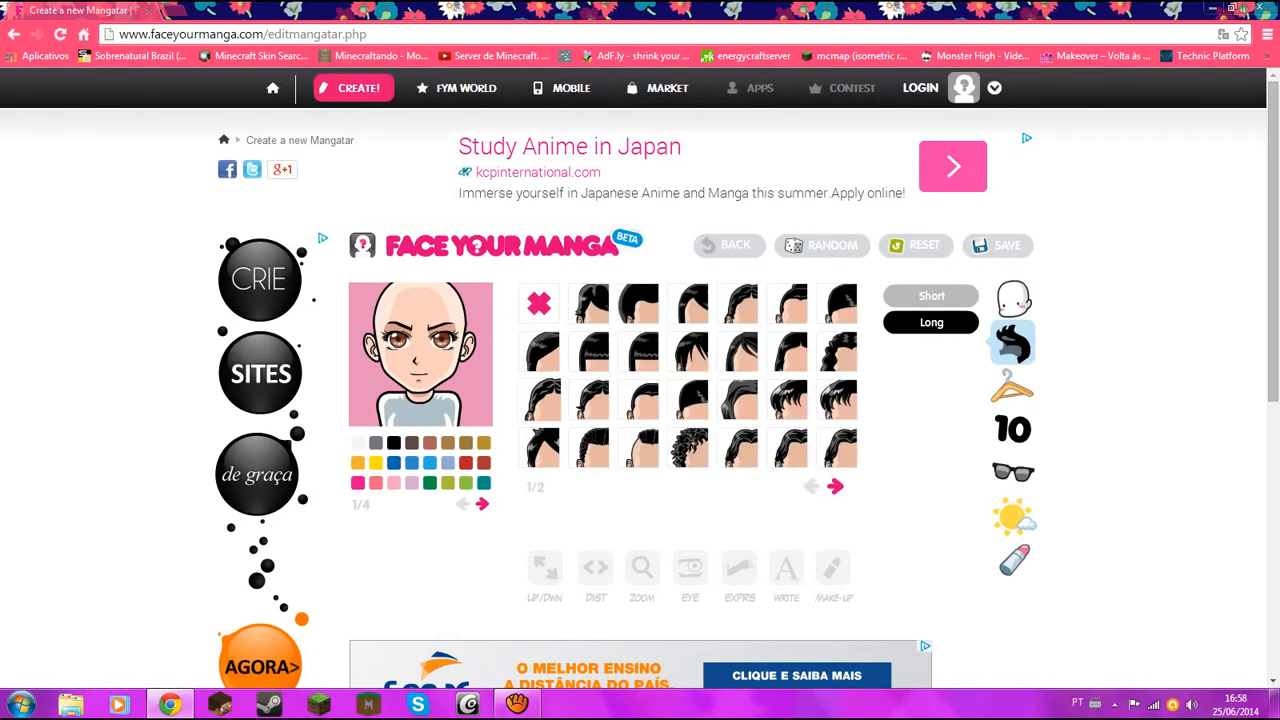
pyautogui.click(540, 352)
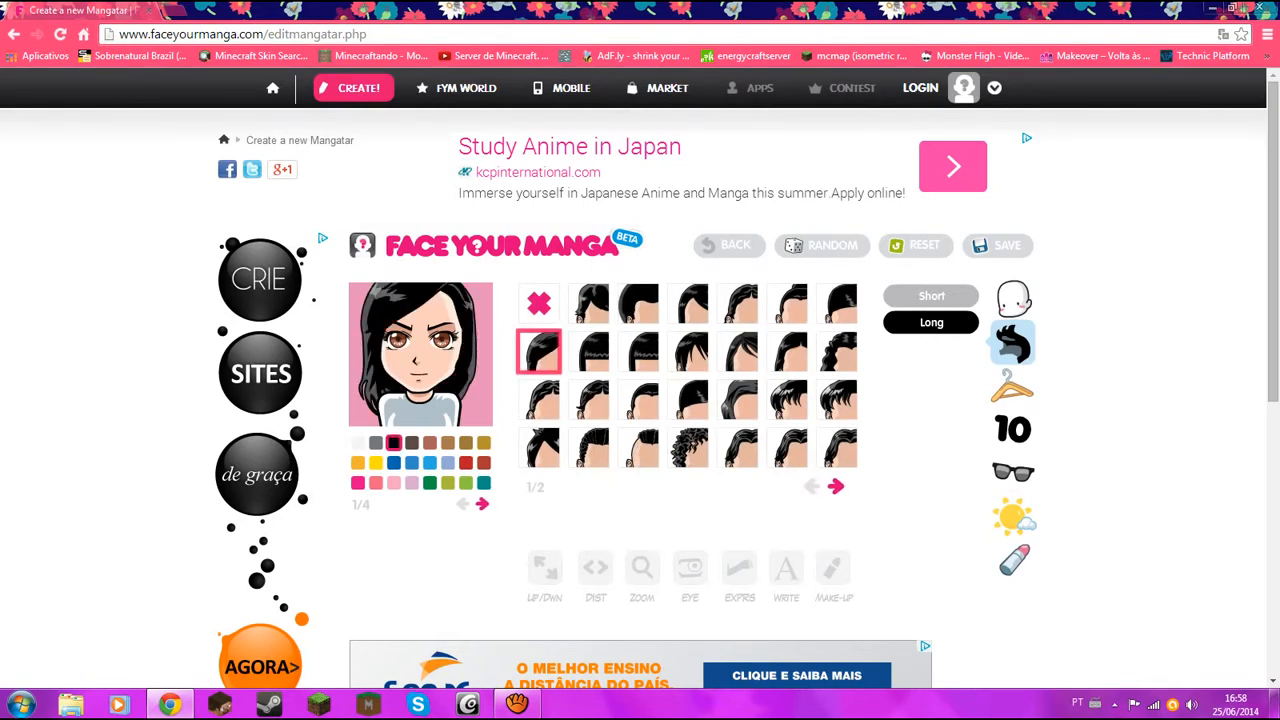
pyautogui.click(589, 352)
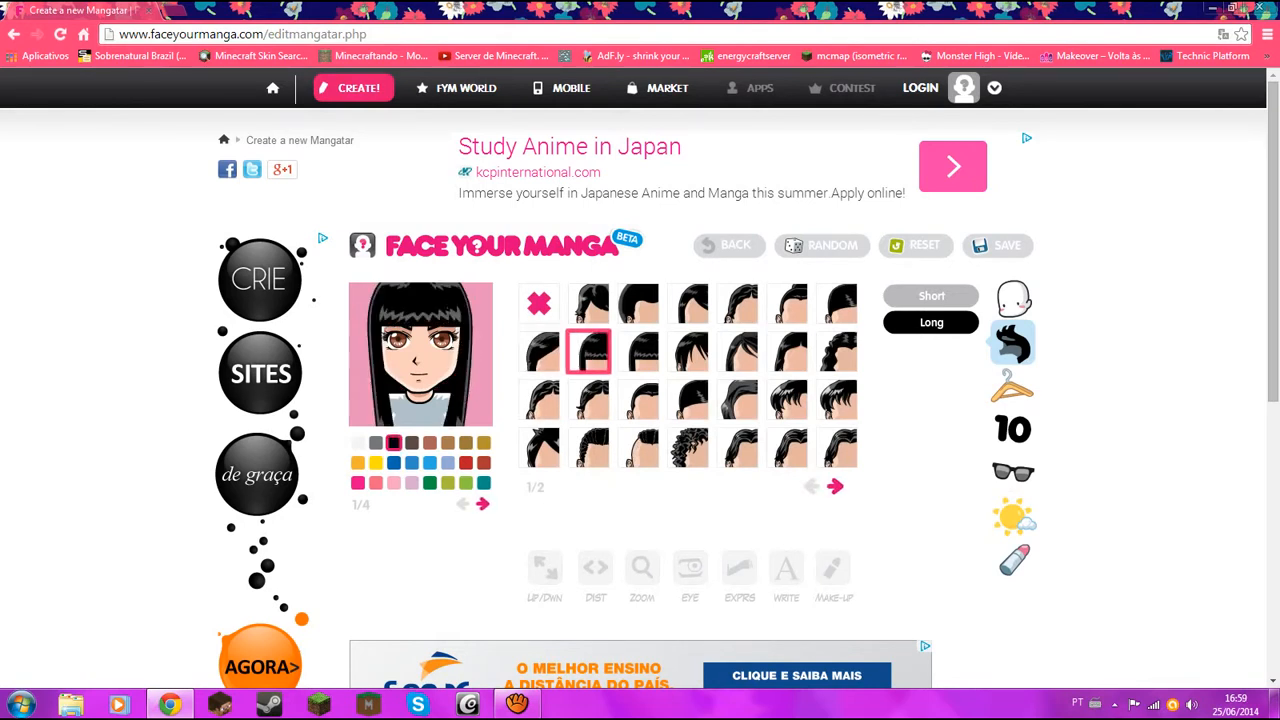
pyautogui.click(738, 400)
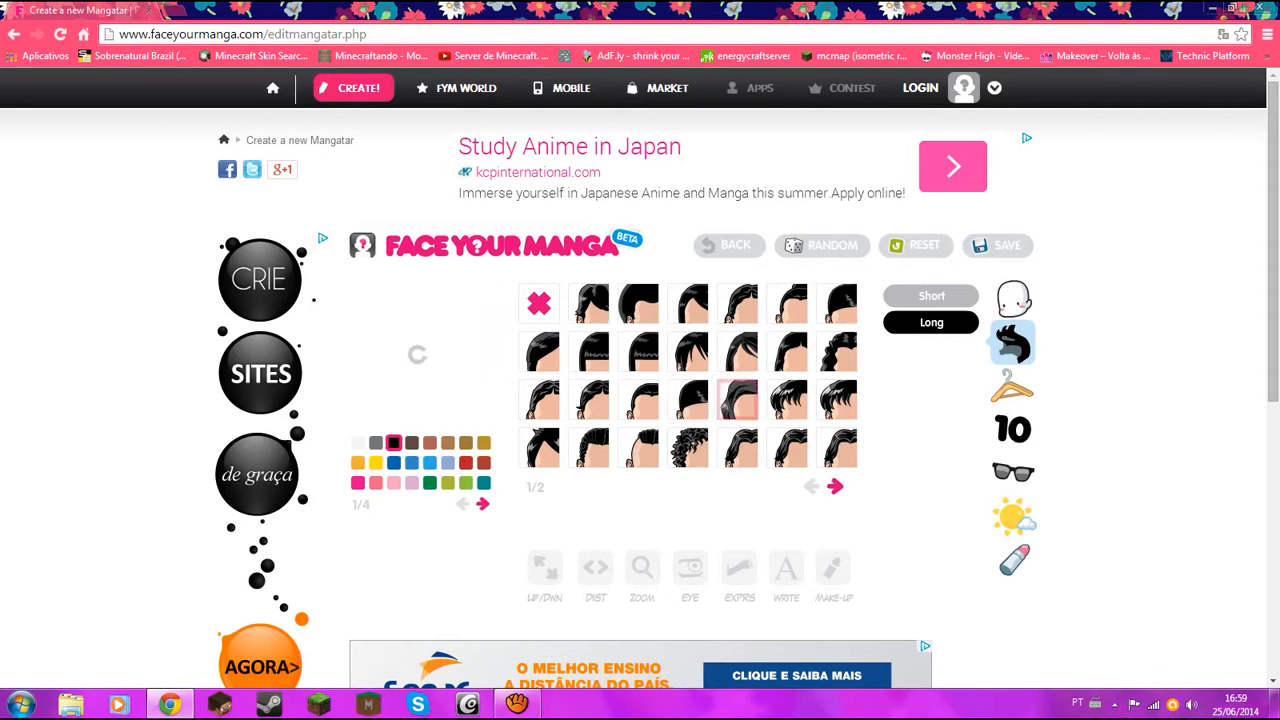
# Step: Compare several hairstyles from the second page of long hair and choose the layered wavy one with a side fringe
pyautogui.click(835, 486)
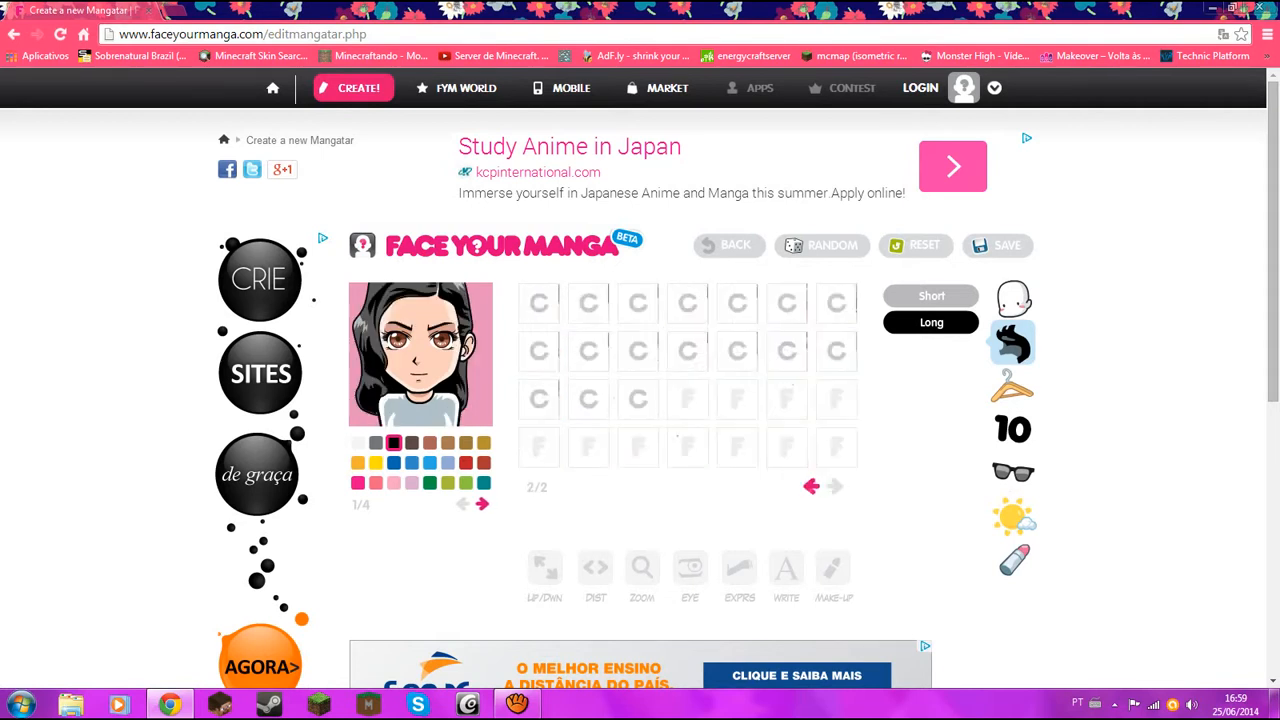
pyautogui.click(539, 352)
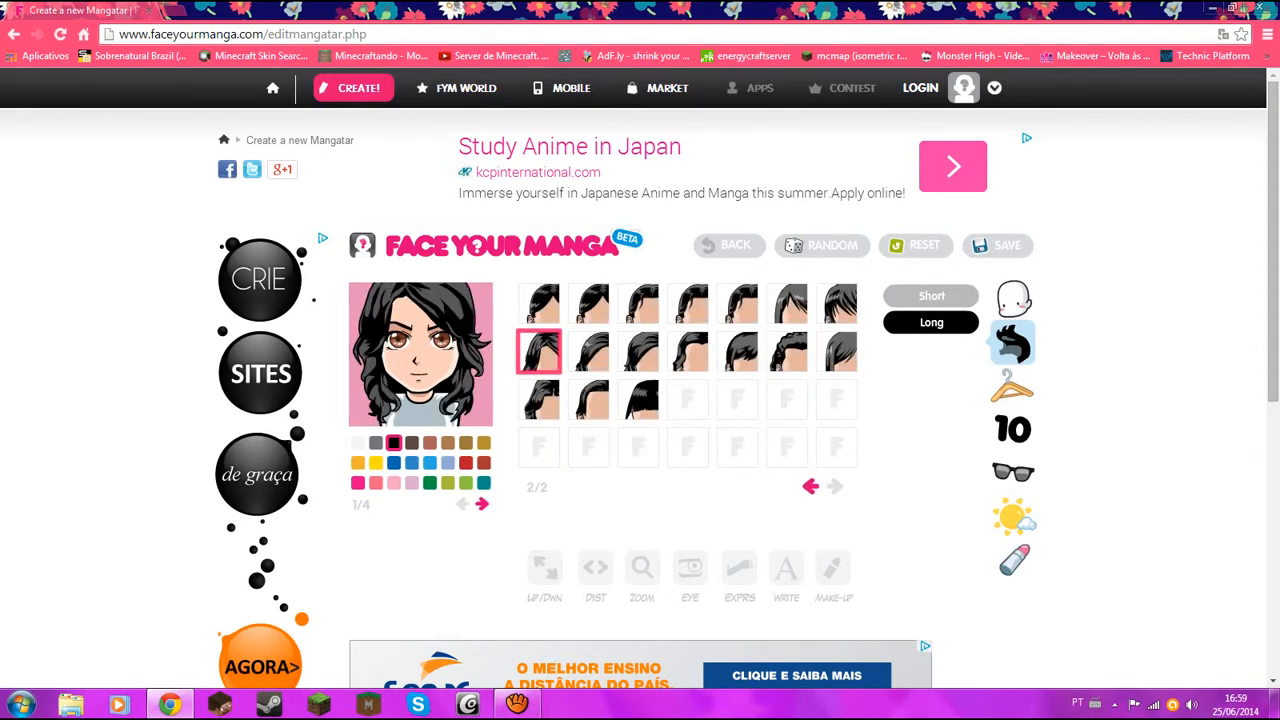
pyautogui.click(840, 352)
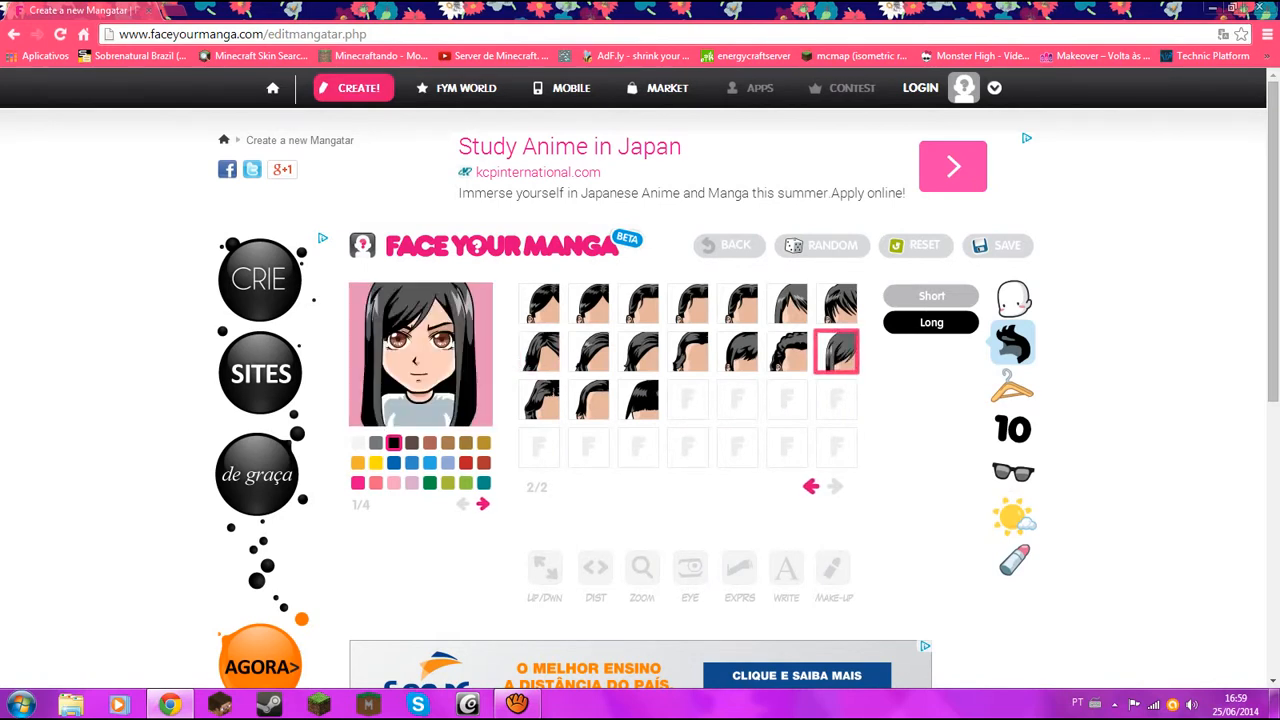
pyautogui.click(788, 304)
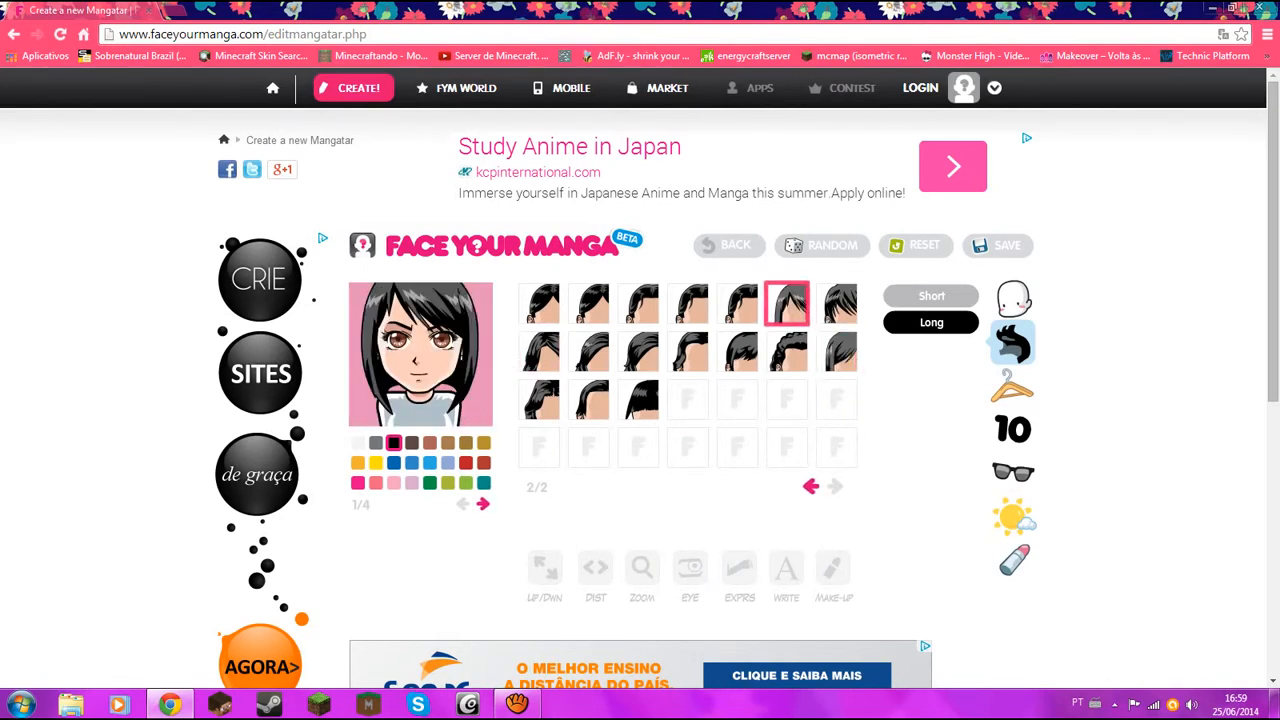
pyautogui.click(738, 304)
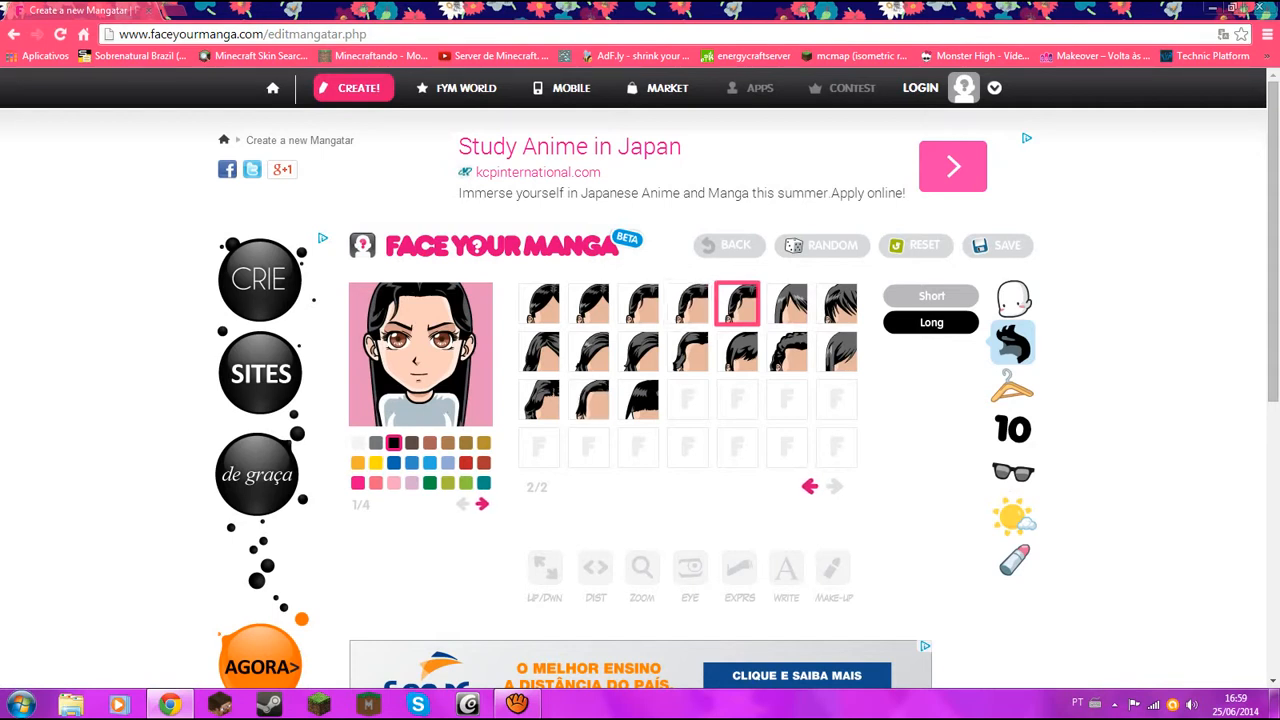
pyautogui.click(539, 352)
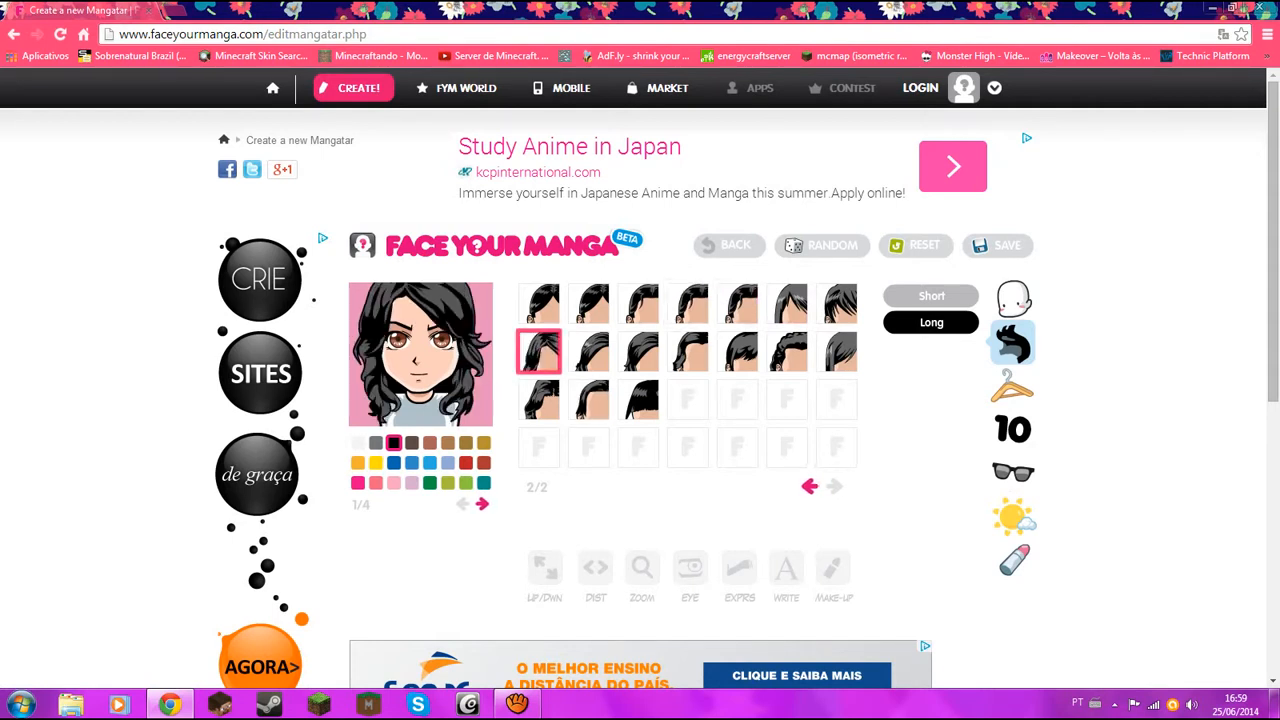
# Step: Try magenta and olive green for the avatar's hair and settle on light pink
pyautogui.click(811, 486)
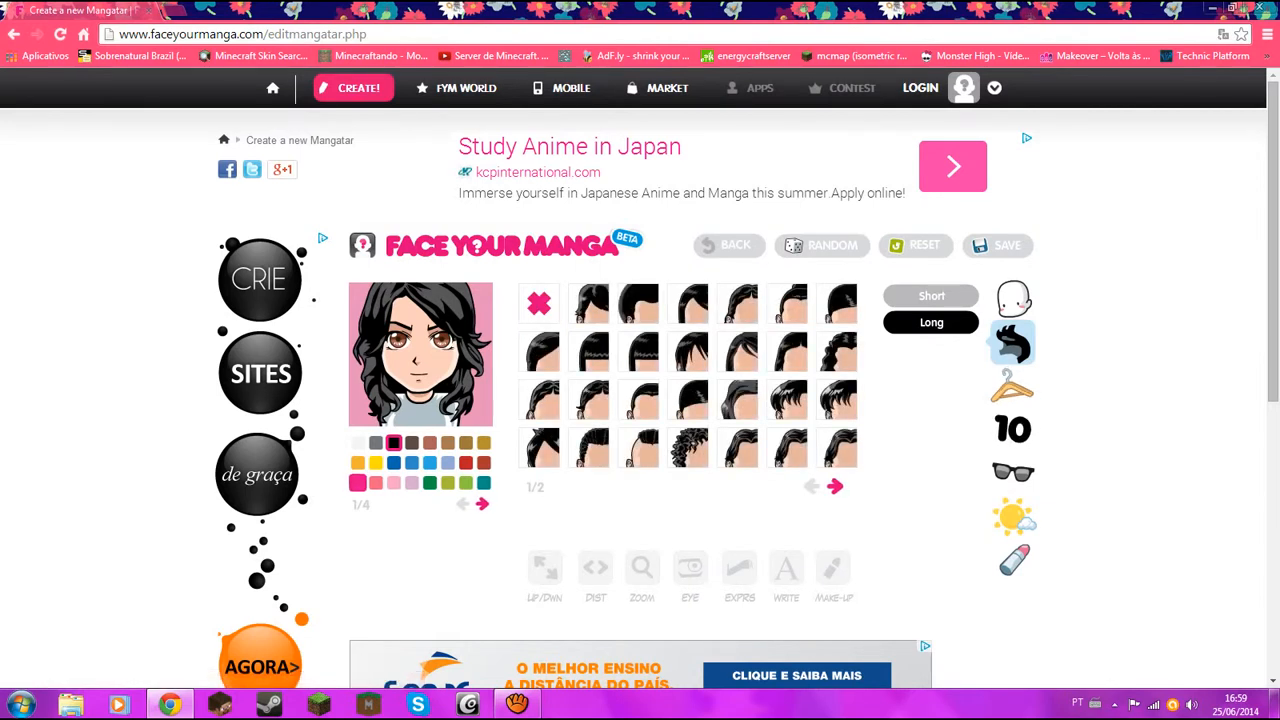
pyautogui.click(358, 483)
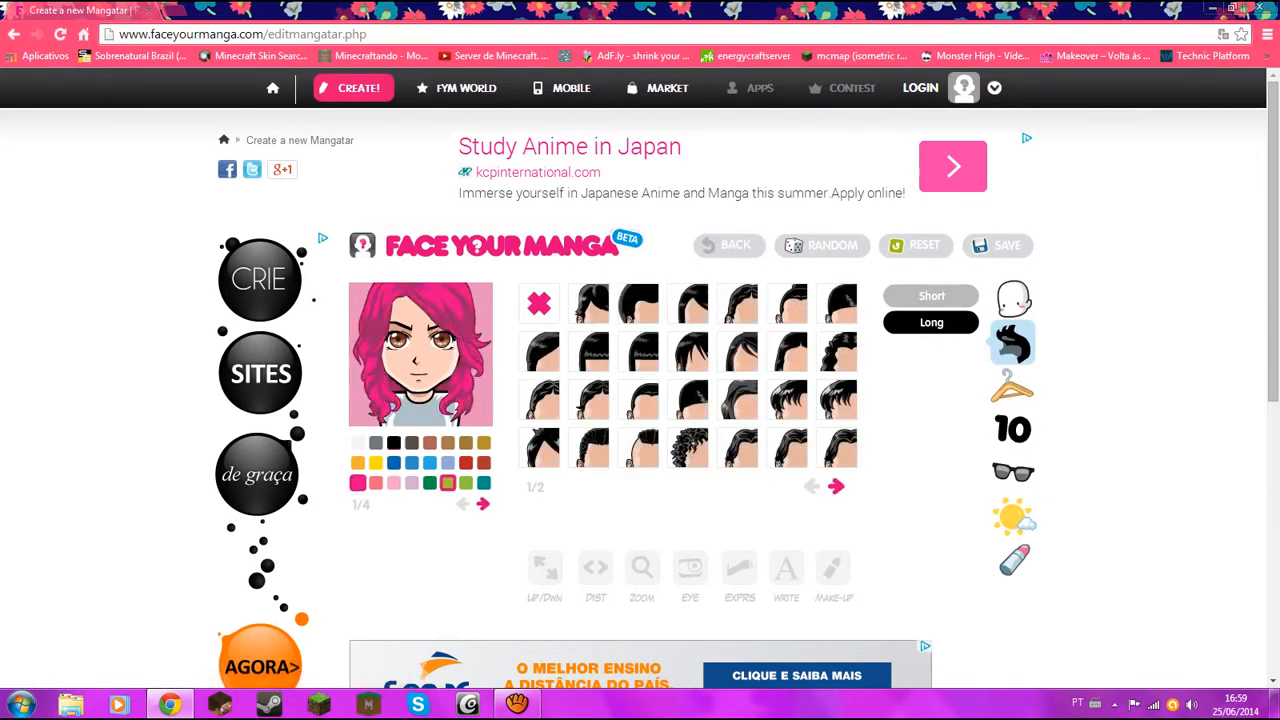
pyautogui.click(447, 483)
pyautogui.click(393, 483)
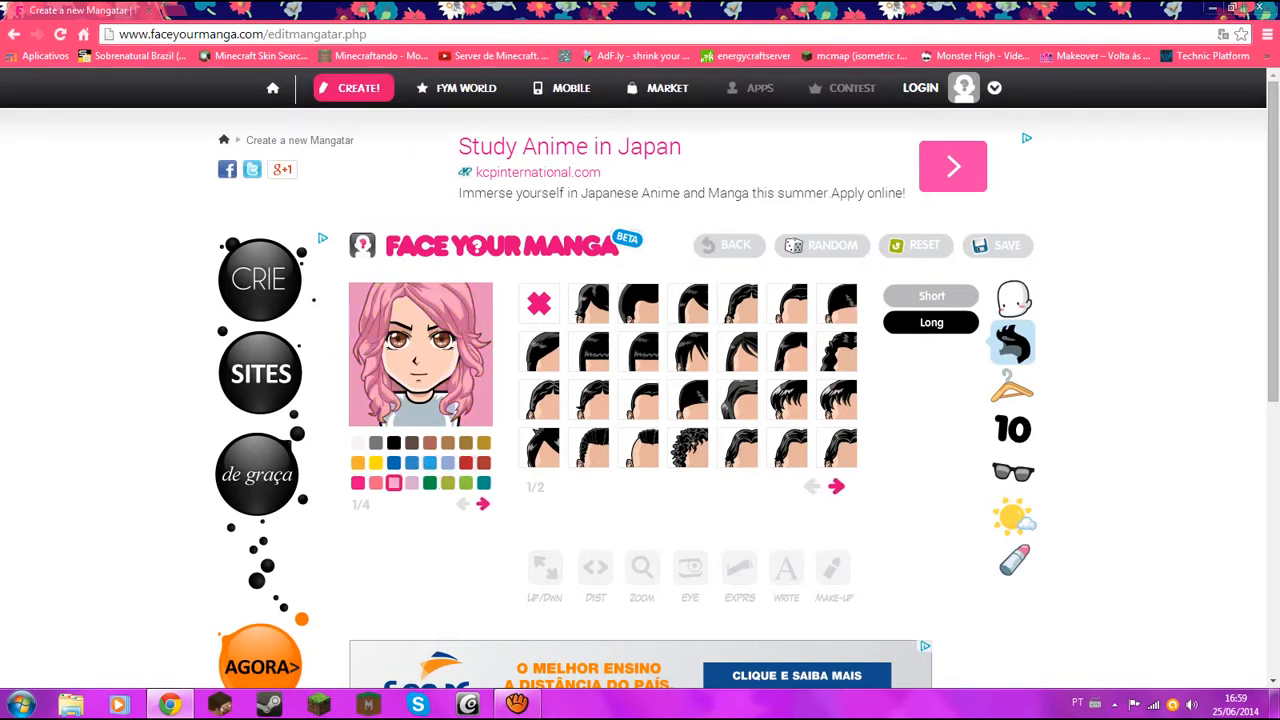
# Step: Try the striped and crossed-strap basic tops on the avatar and choose the black one-shoulder top
pyautogui.click(1013, 386)
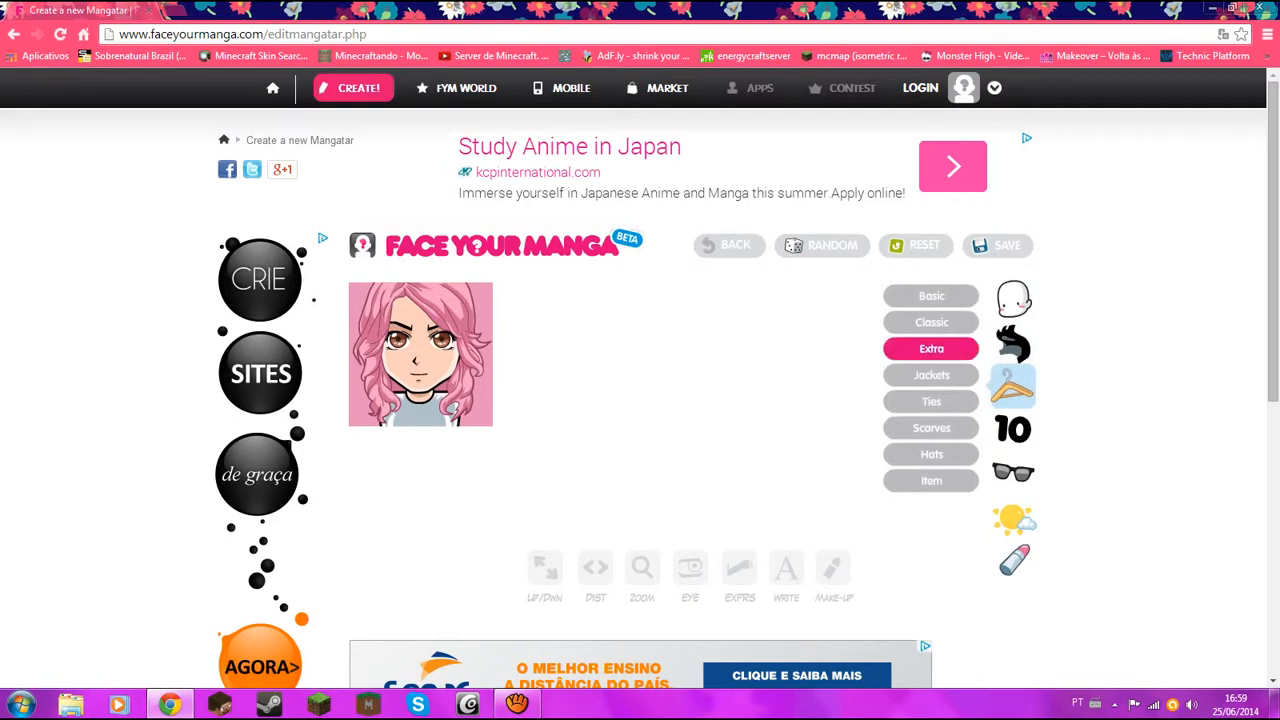
pyautogui.click(931, 296)
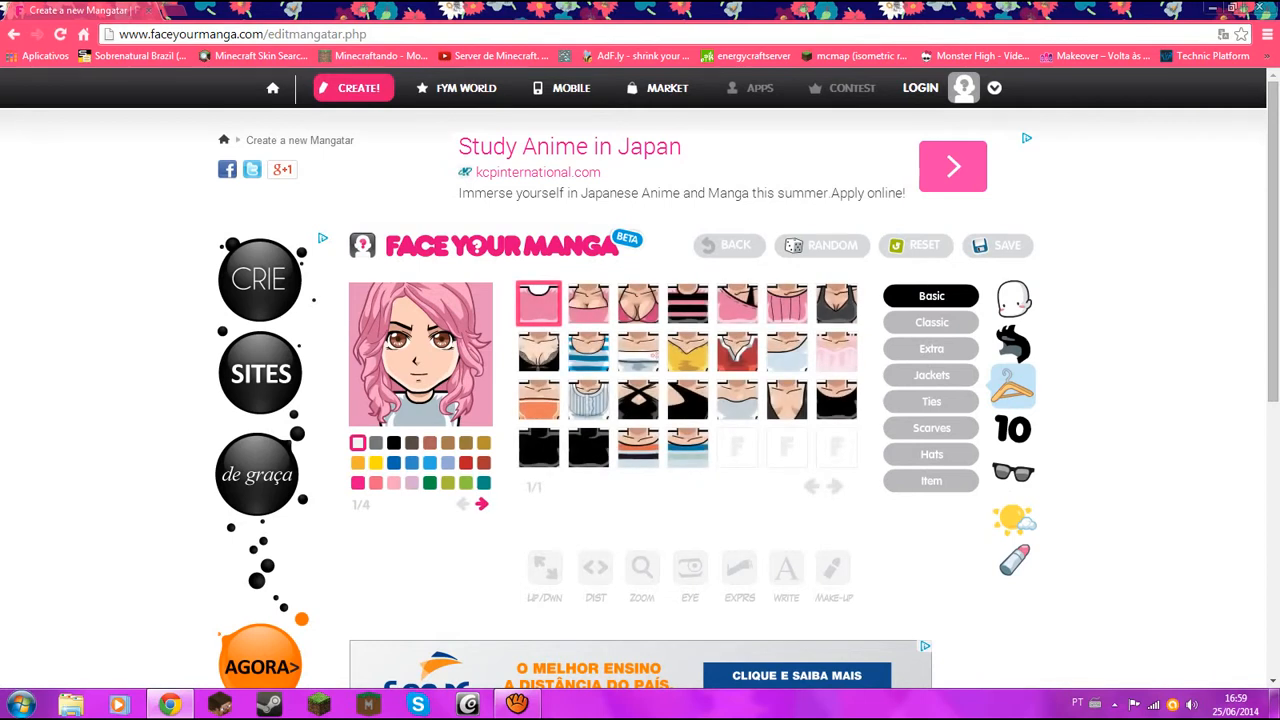
pyautogui.click(688, 304)
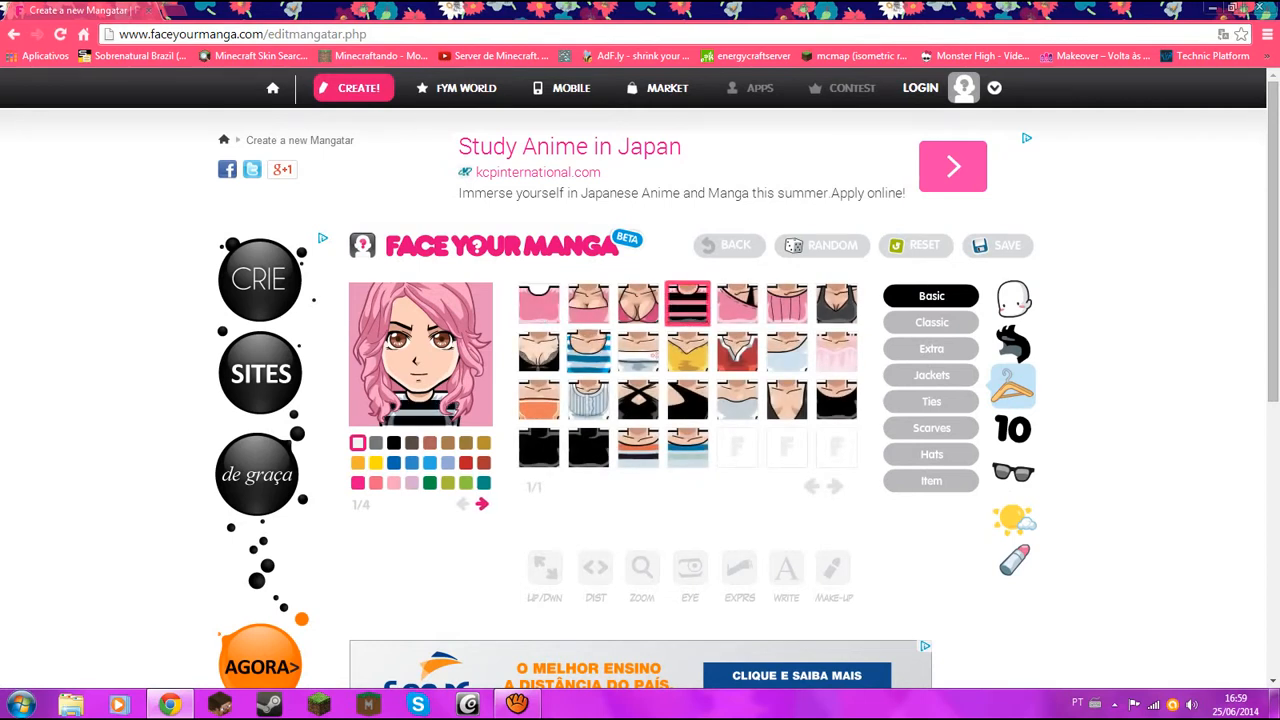
pyautogui.click(638, 400)
pyautogui.click(688, 400)
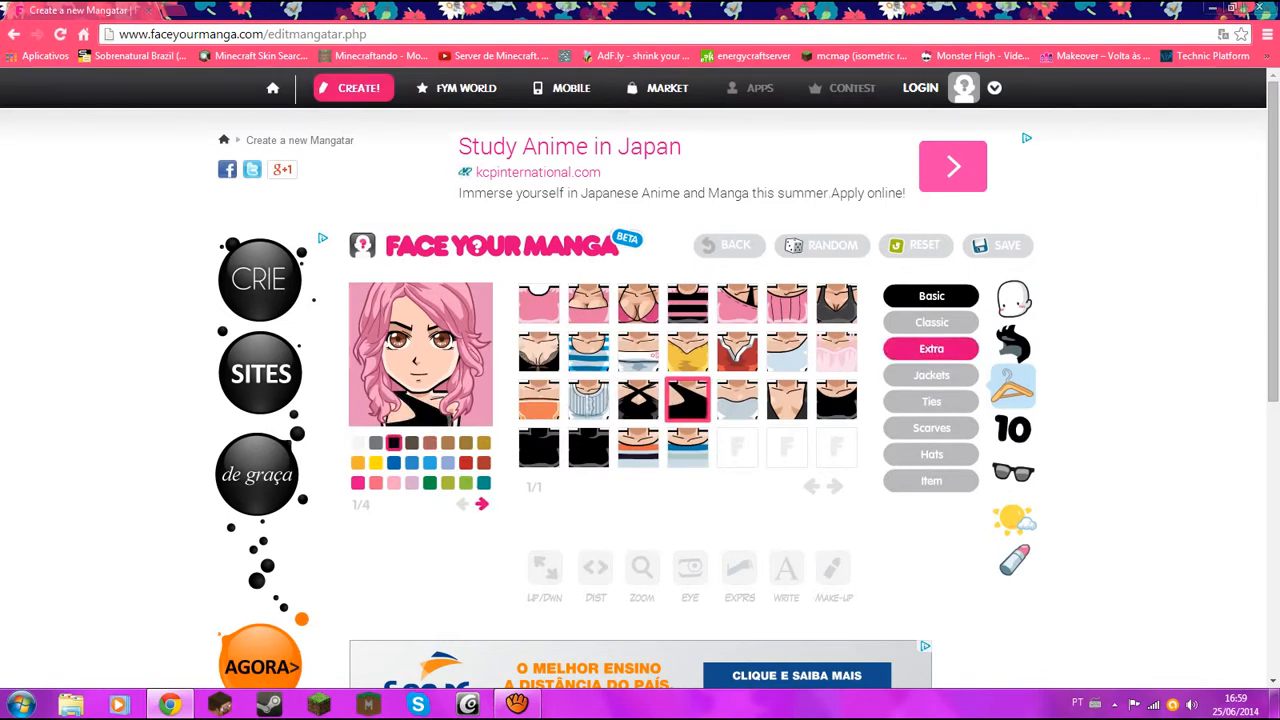
# Step: Try the classic open-collar shirt over the avatar's top and look through the extra and jacket options
pyautogui.click(931, 322)
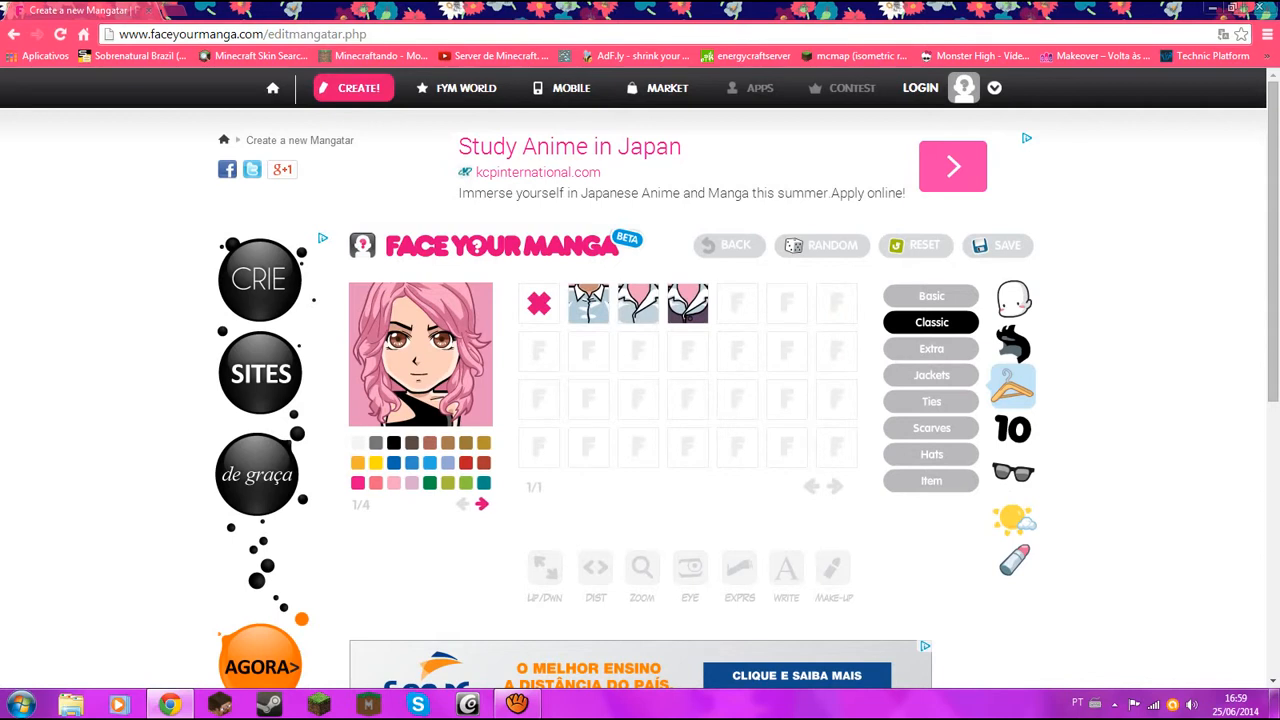
pyautogui.click(687, 305)
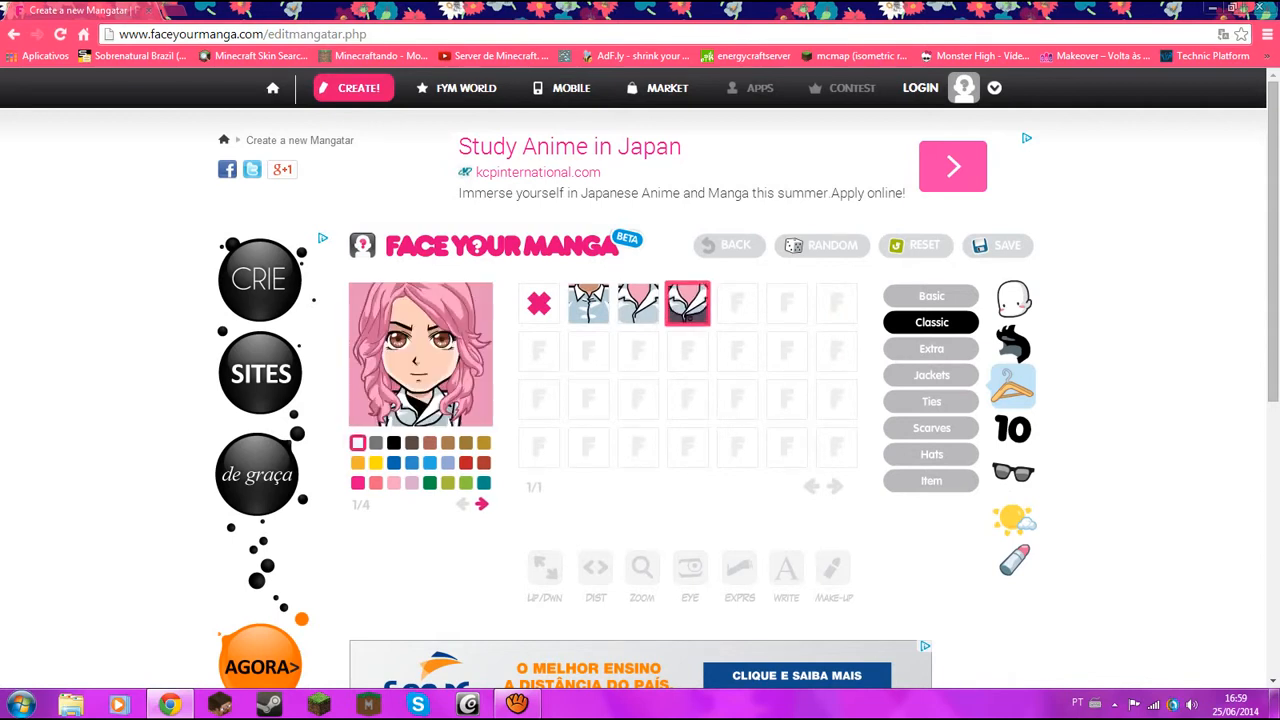
pyautogui.click(588, 302)
pyautogui.click(931, 348)
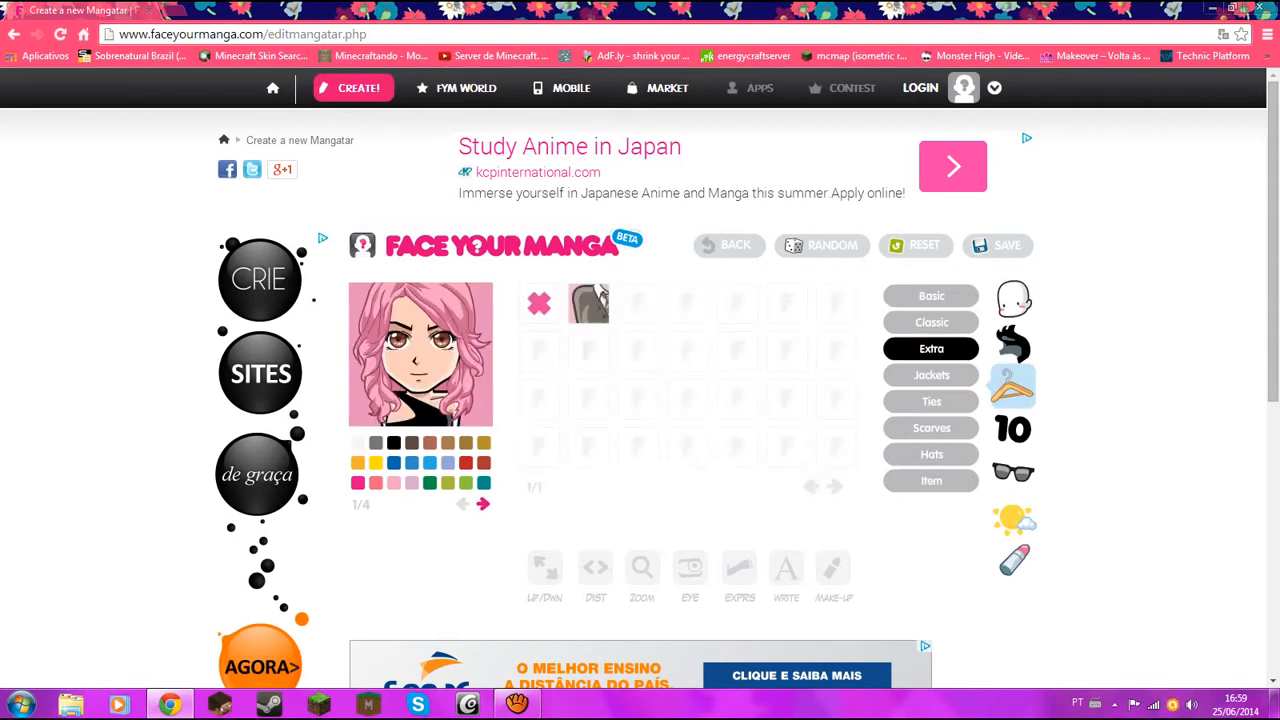
pyautogui.click(931, 375)
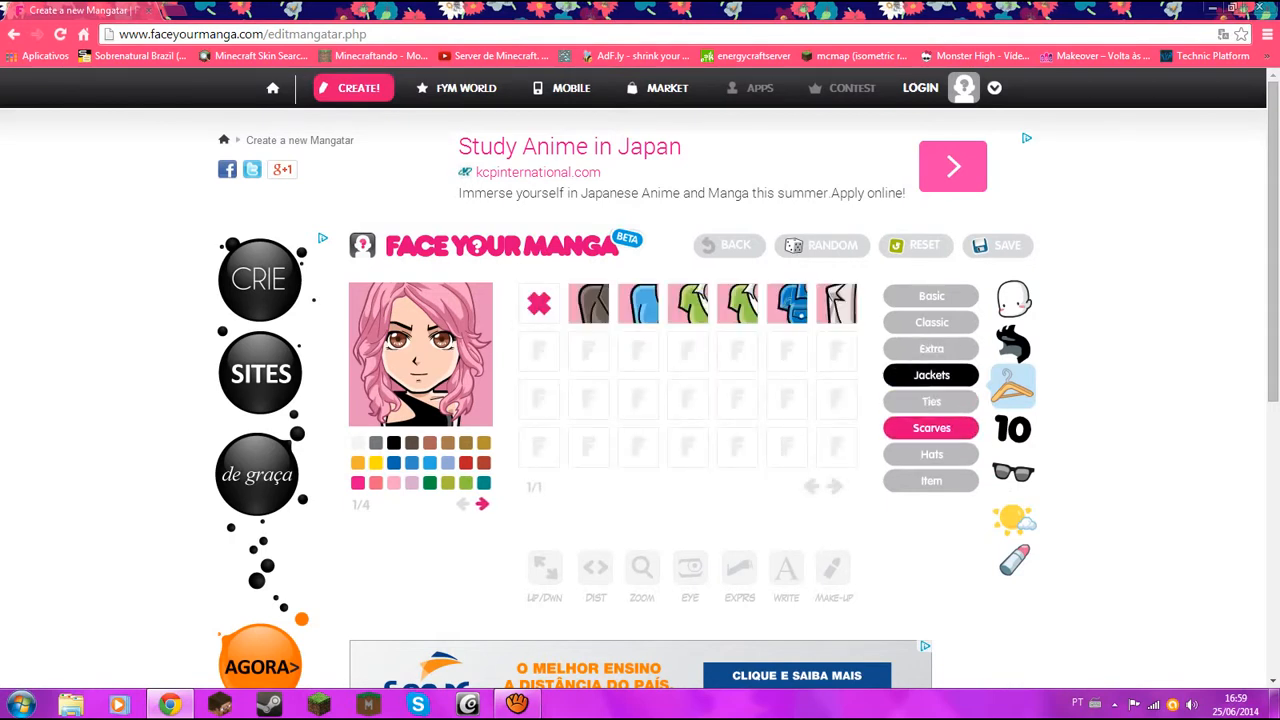
# Step: Look through the lettering fonts and both pages of logos available for the avatar's clothing
pyautogui.click(1013, 428)
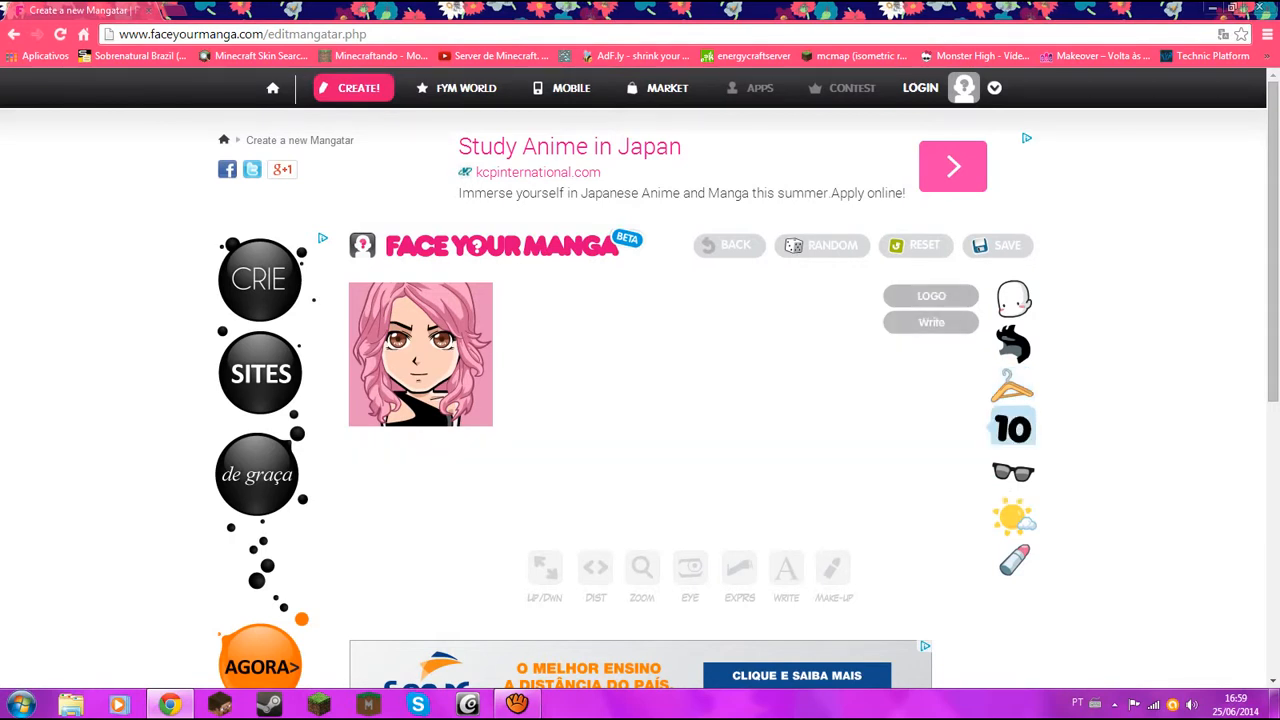
pyautogui.click(931, 322)
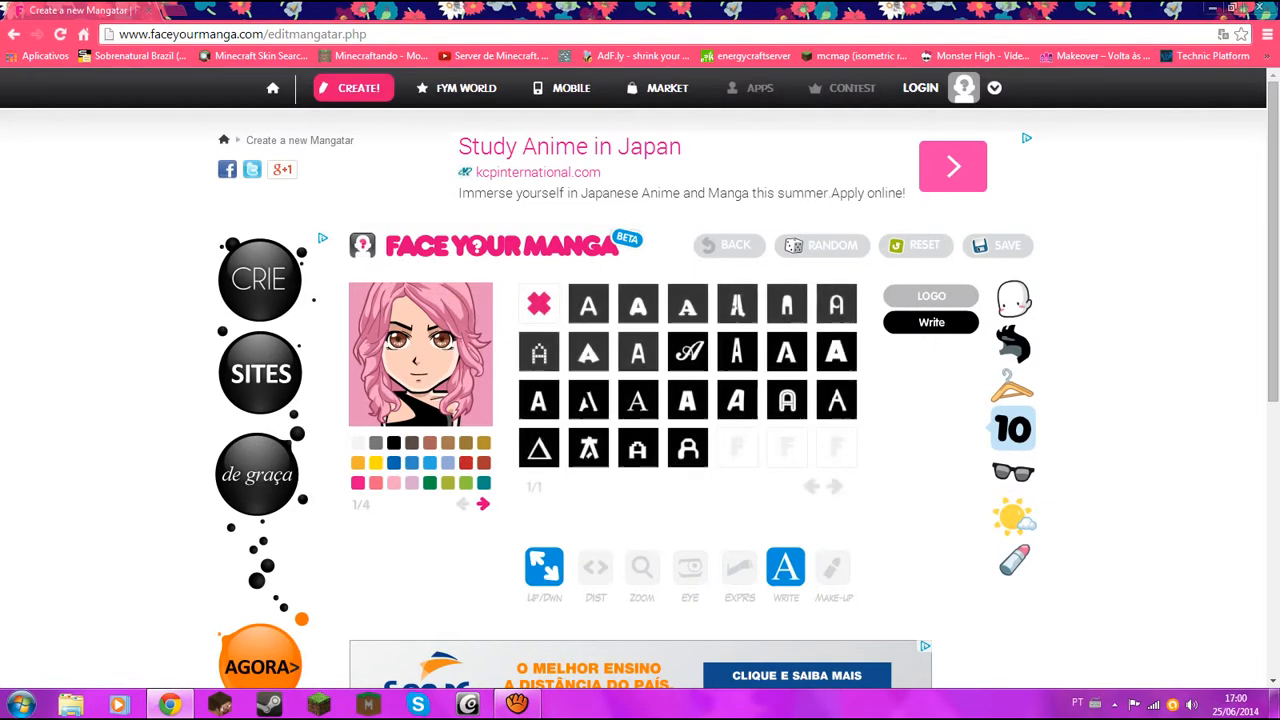
pyautogui.click(931, 296)
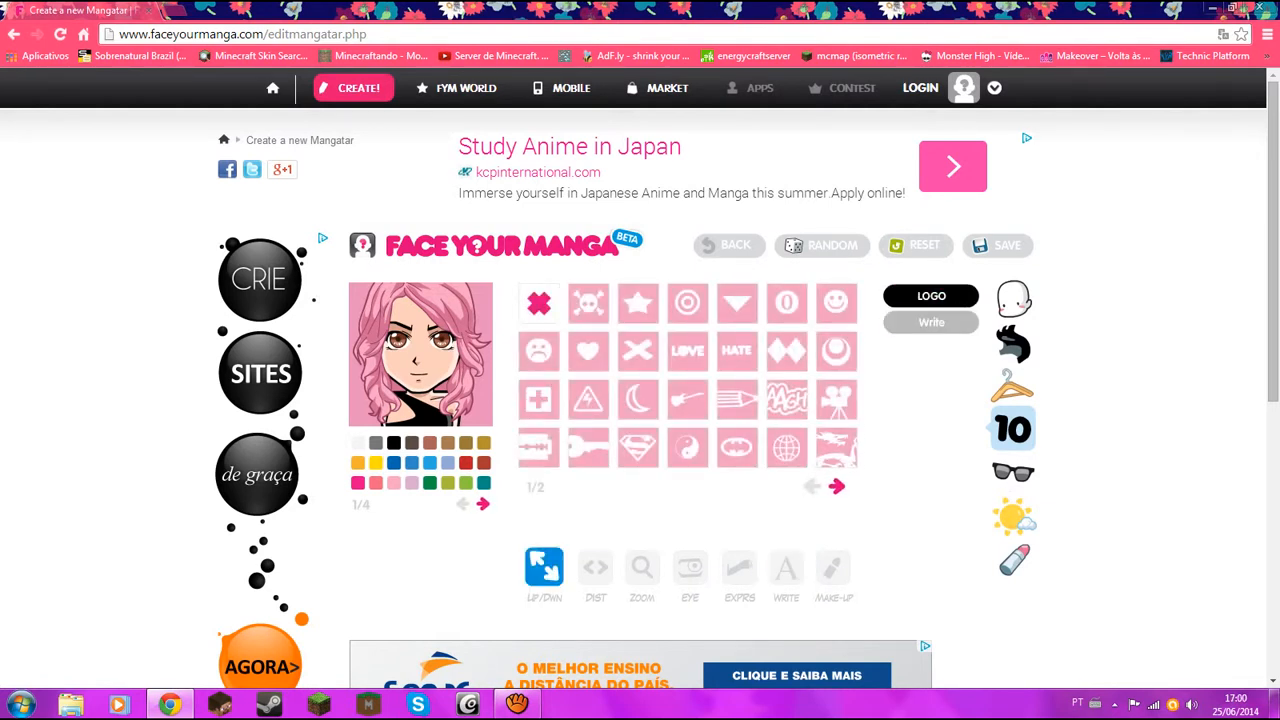
pyautogui.click(835, 487)
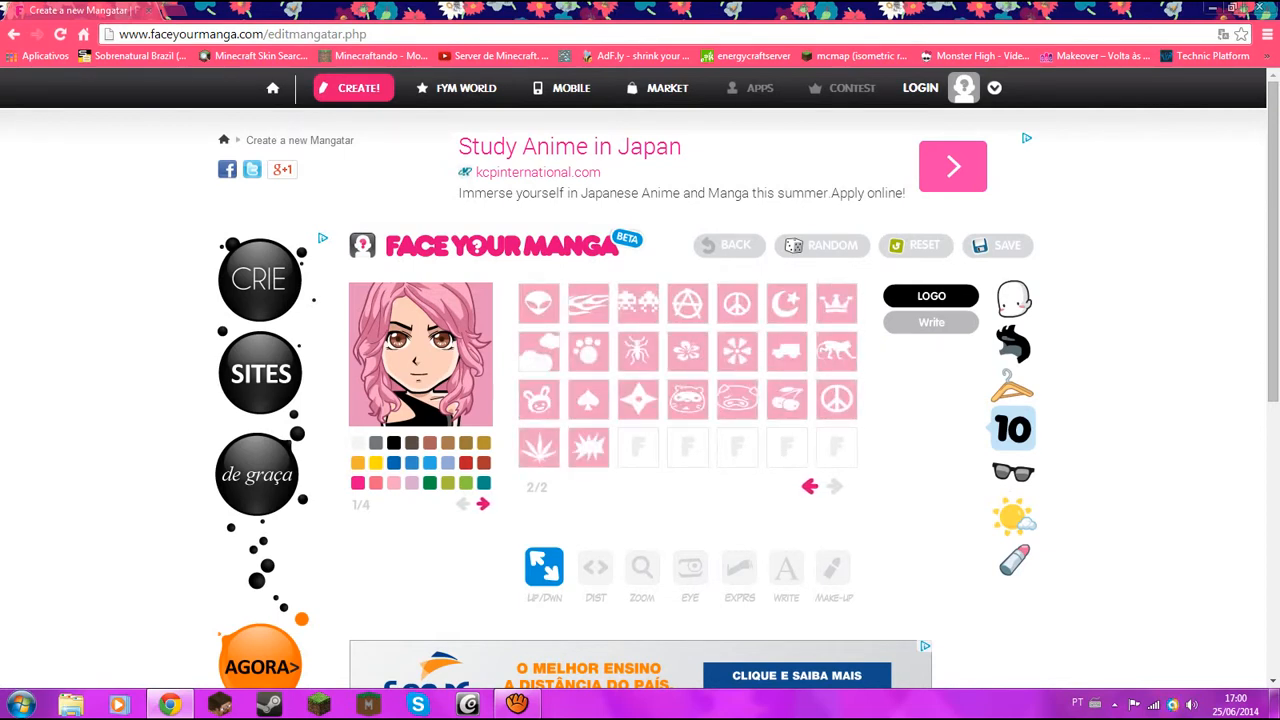
# Step: Write "GAngels" across the avatar's top in the white cursive script font
pyautogui.click(931, 322)
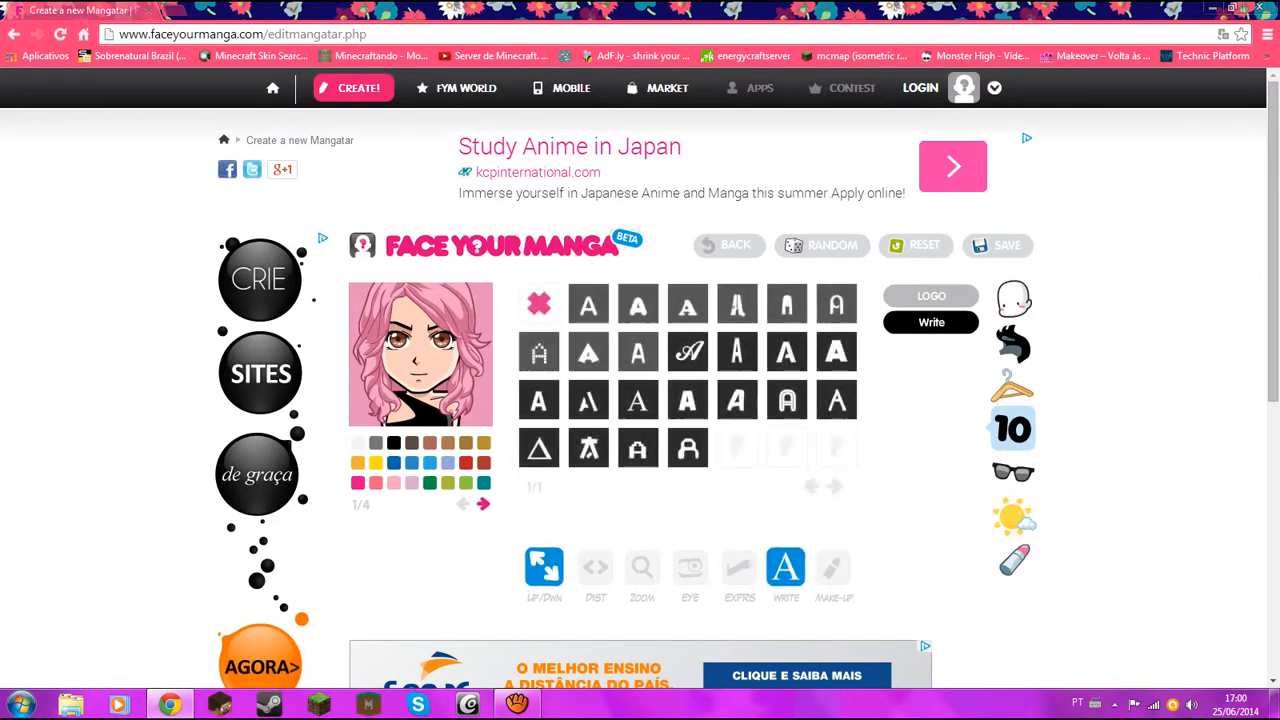
pyautogui.click(688, 352)
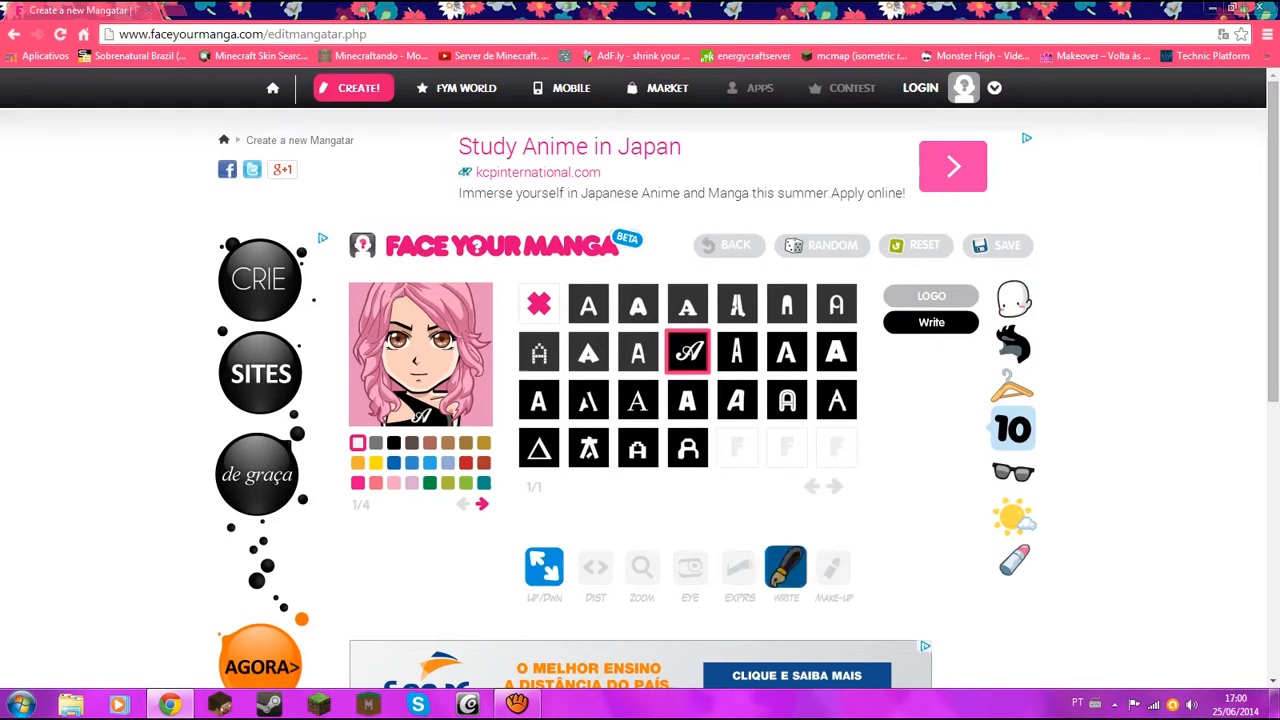
pyautogui.click(785, 567)
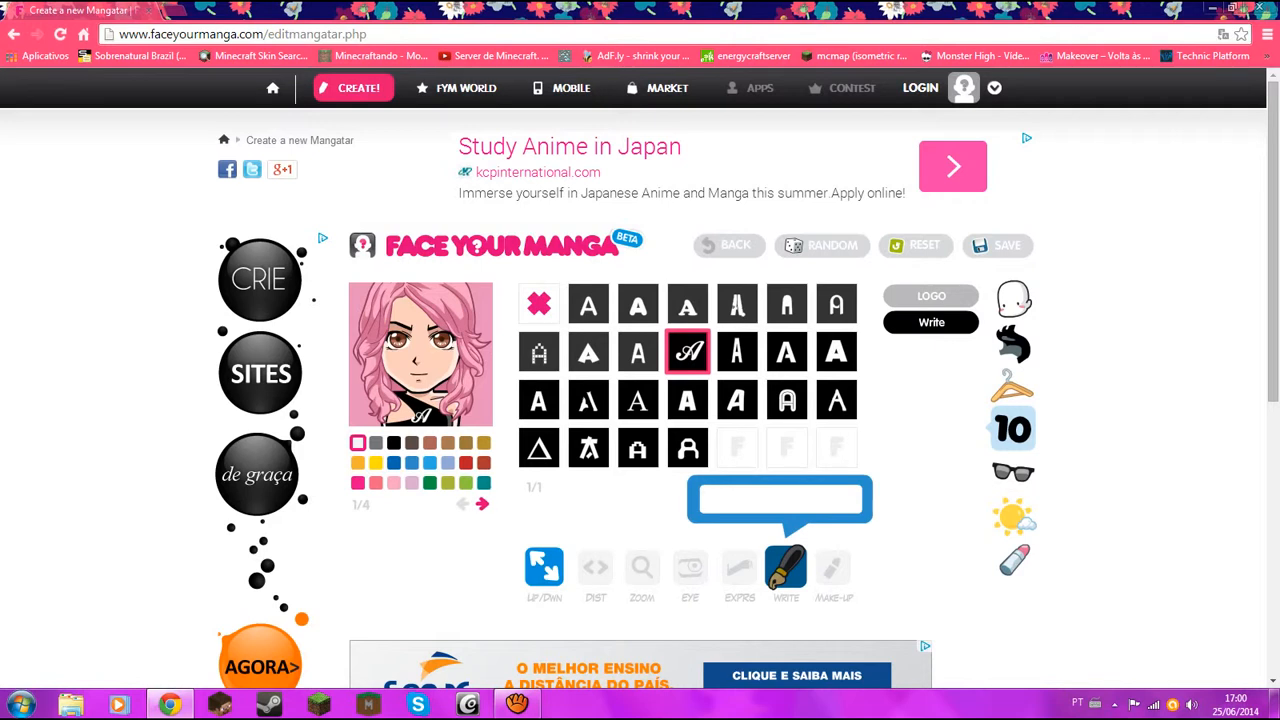
pyautogui.write('GAngels')
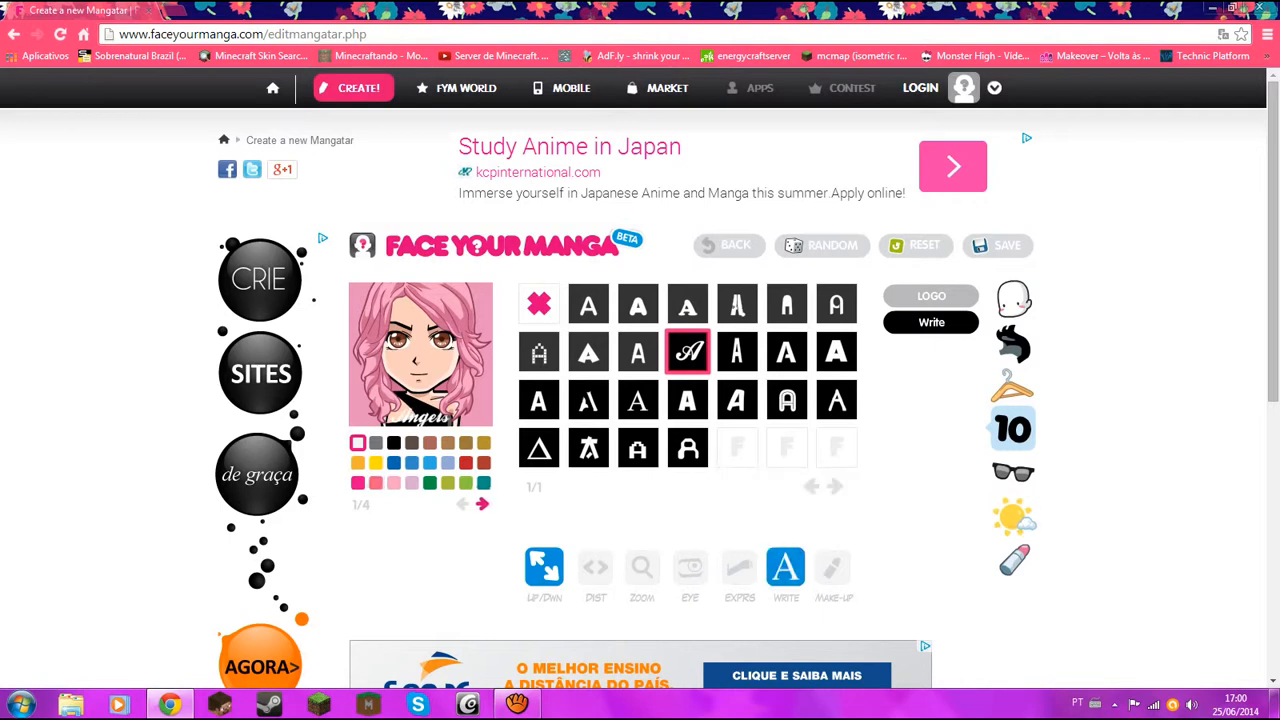
pyautogui.click(358, 483)
# Step: Compare several eyeglasses on the avatar and choose the thick black-framed pair with yellow lenses
pyautogui.click(1013, 472)
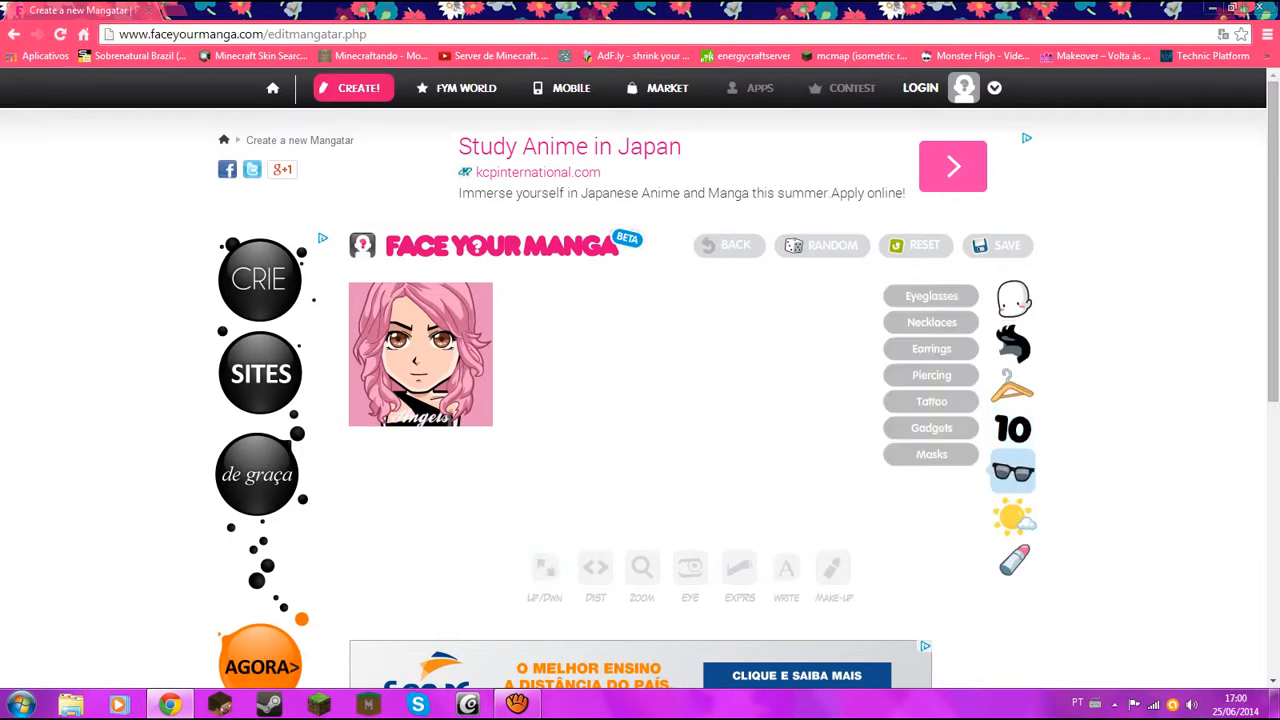
pyautogui.click(931, 296)
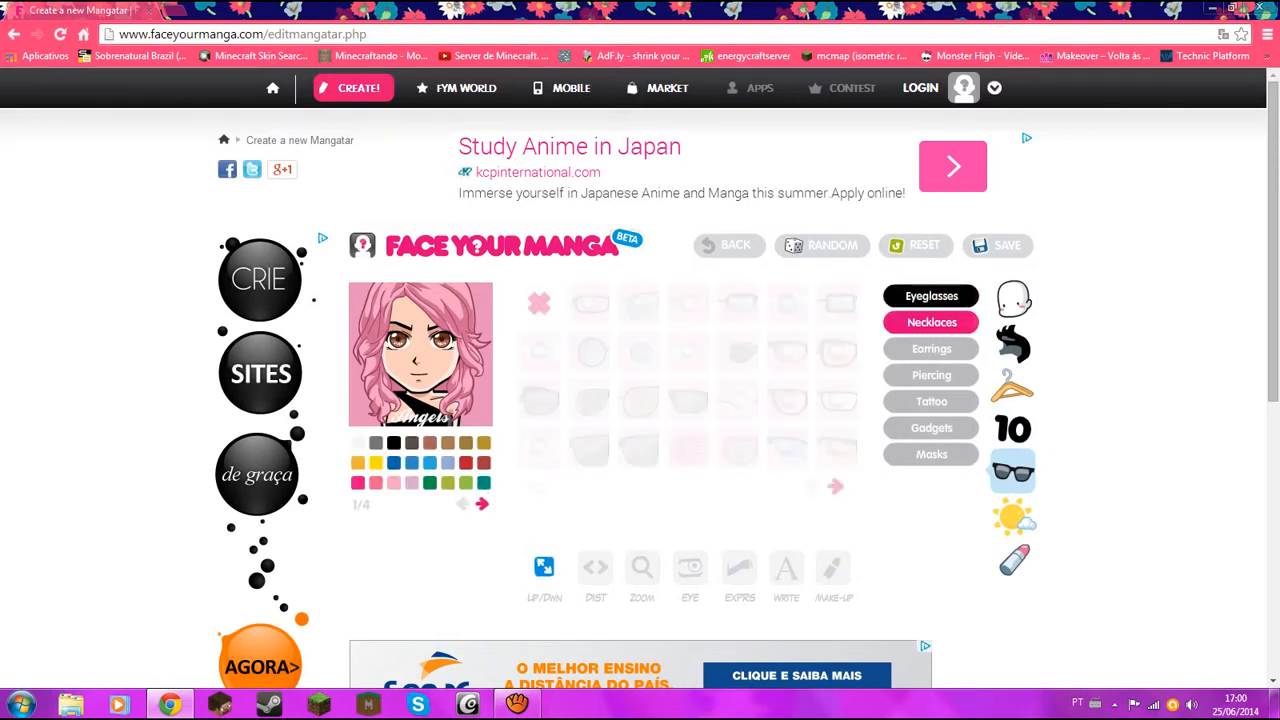
pyautogui.click(589, 303)
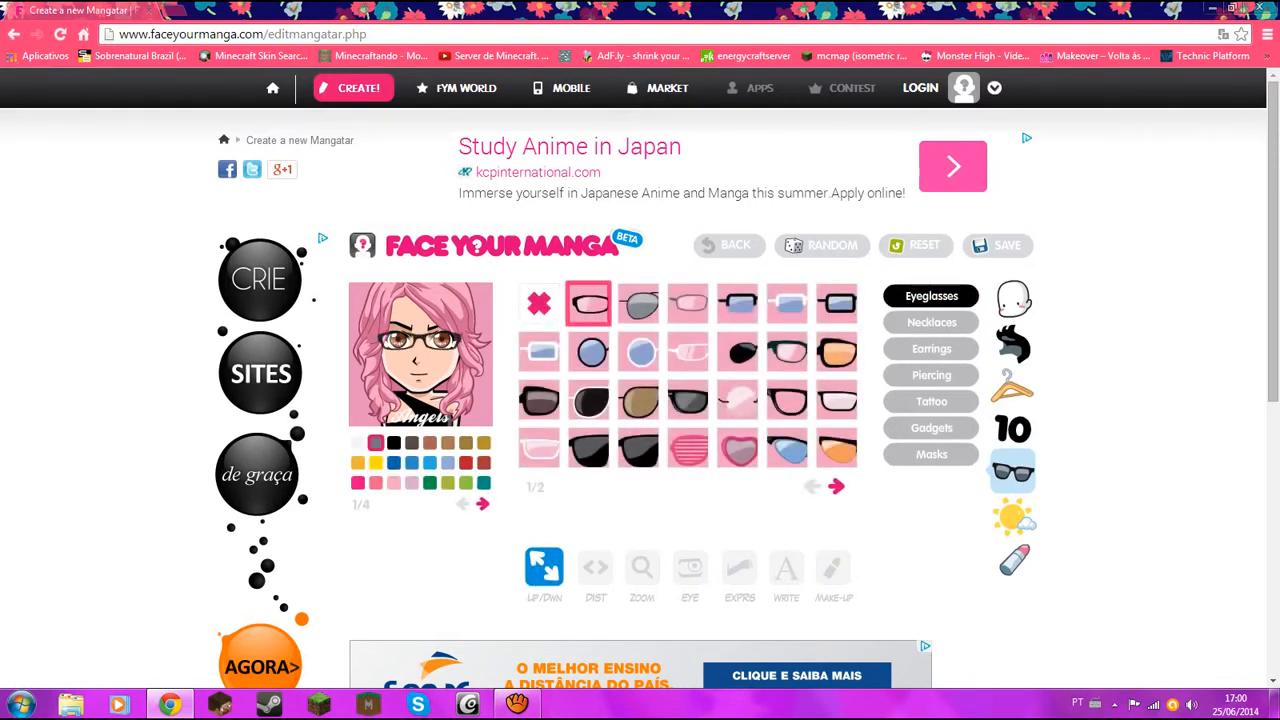
pyautogui.click(589, 449)
pyautogui.click(638, 449)
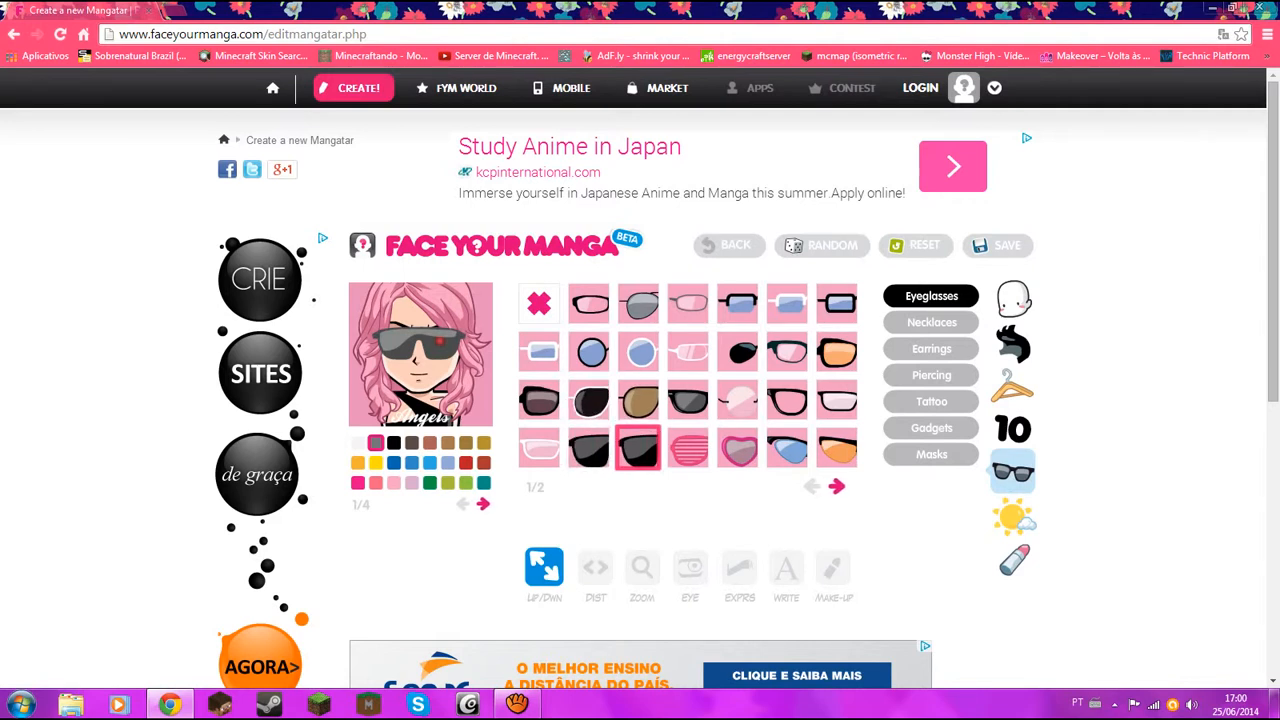
pyautogui.click(539, 401)
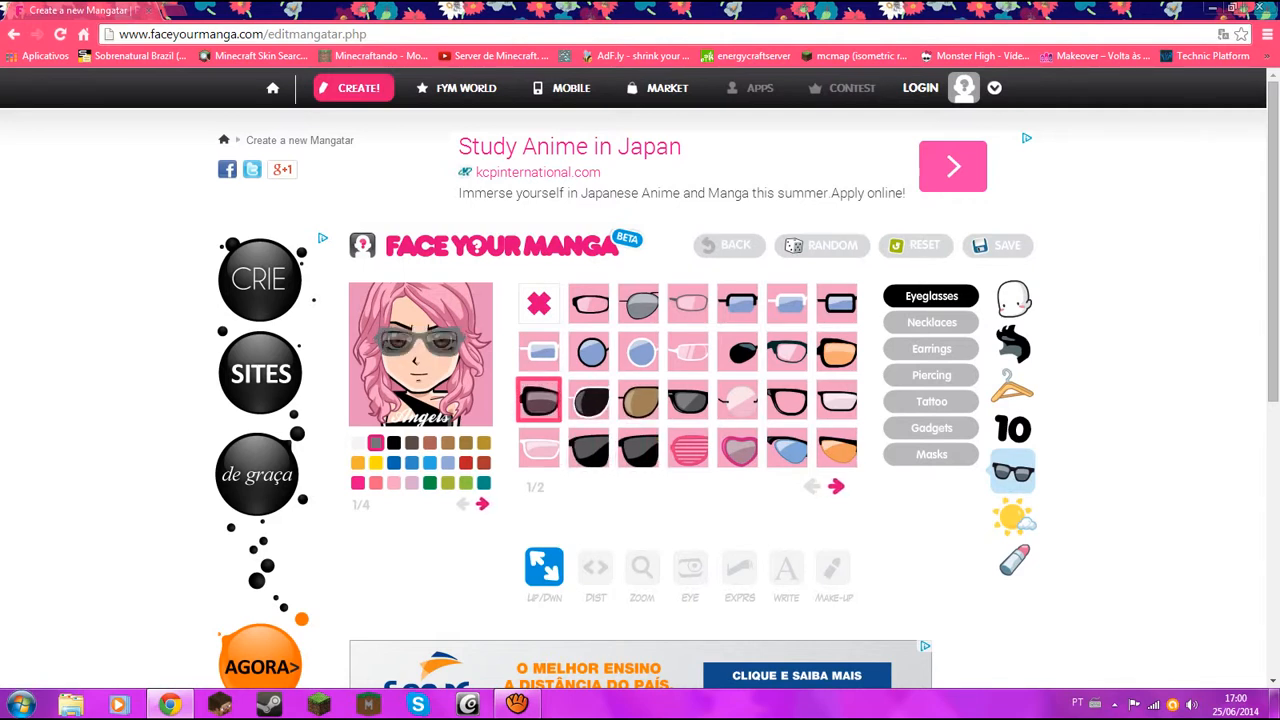
pyautogui.click(837, 352)
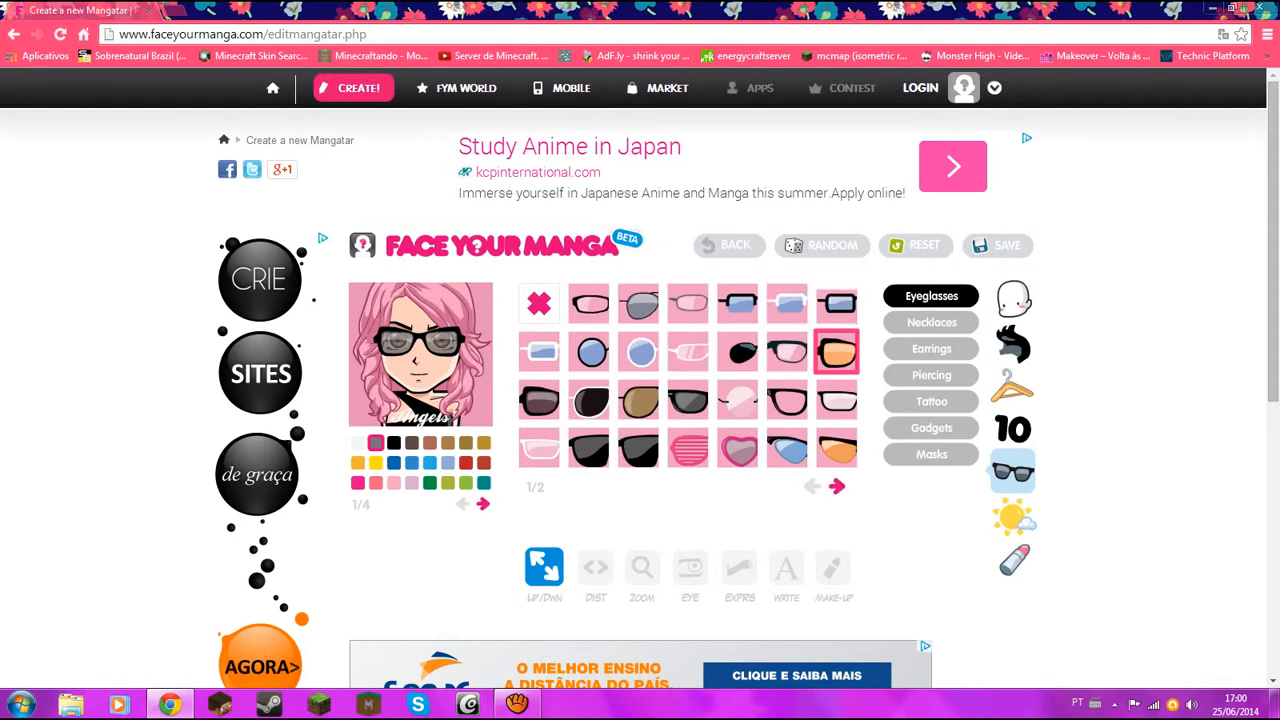
pyautogui.click(358, 483)
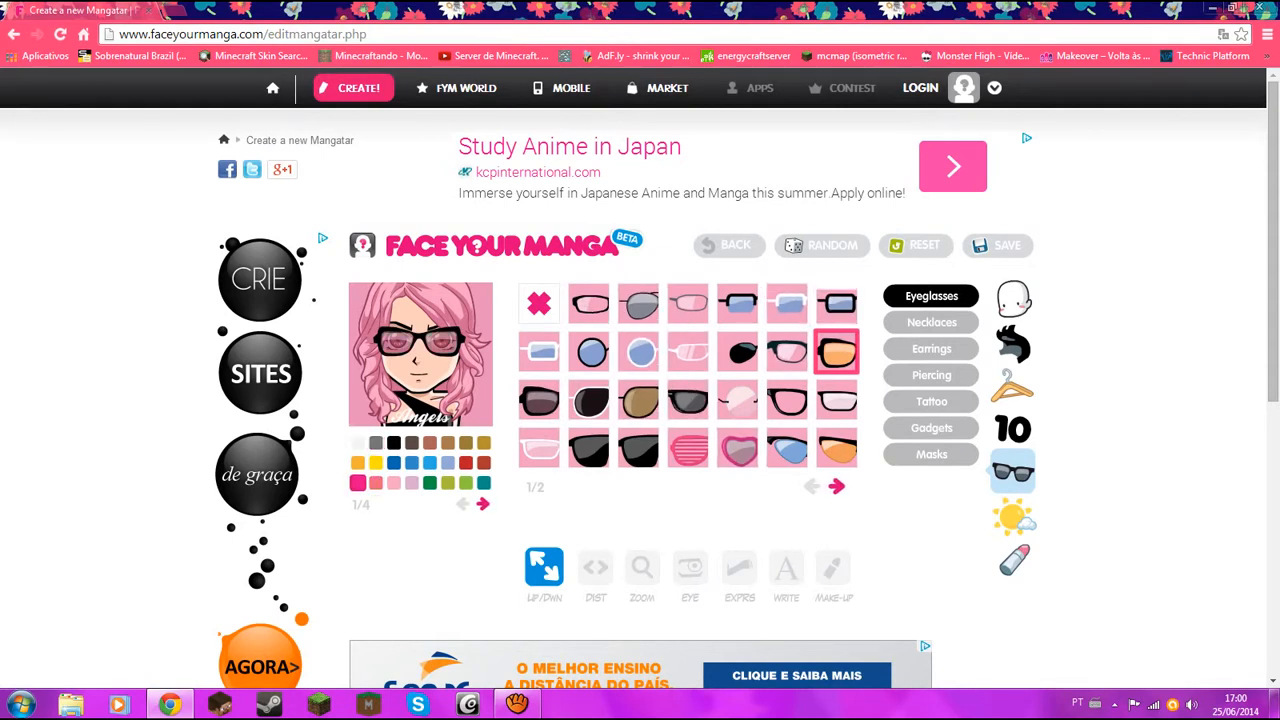
pyautogui.click(375, 462)
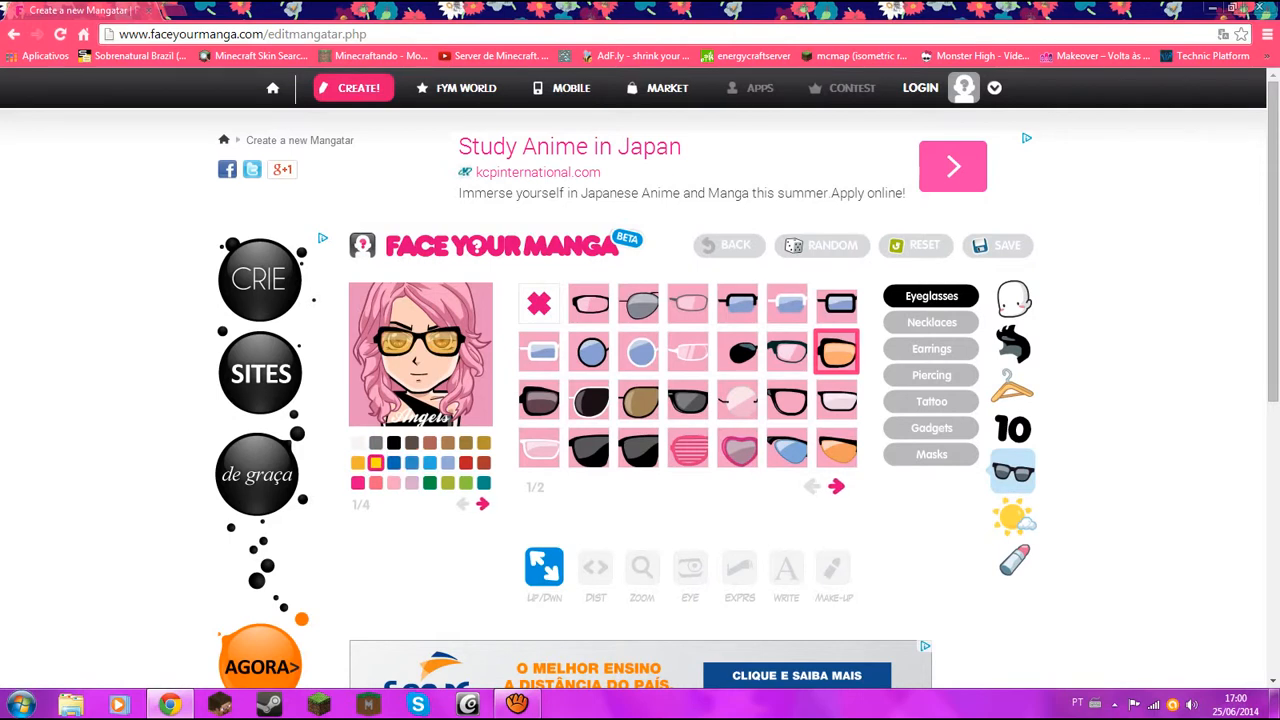
# Step: Give the avatar the light blue city theme background and add the peace-sign hand gadget
pyautogui.click(1013, 516)
pyautogui.click(931, 348)
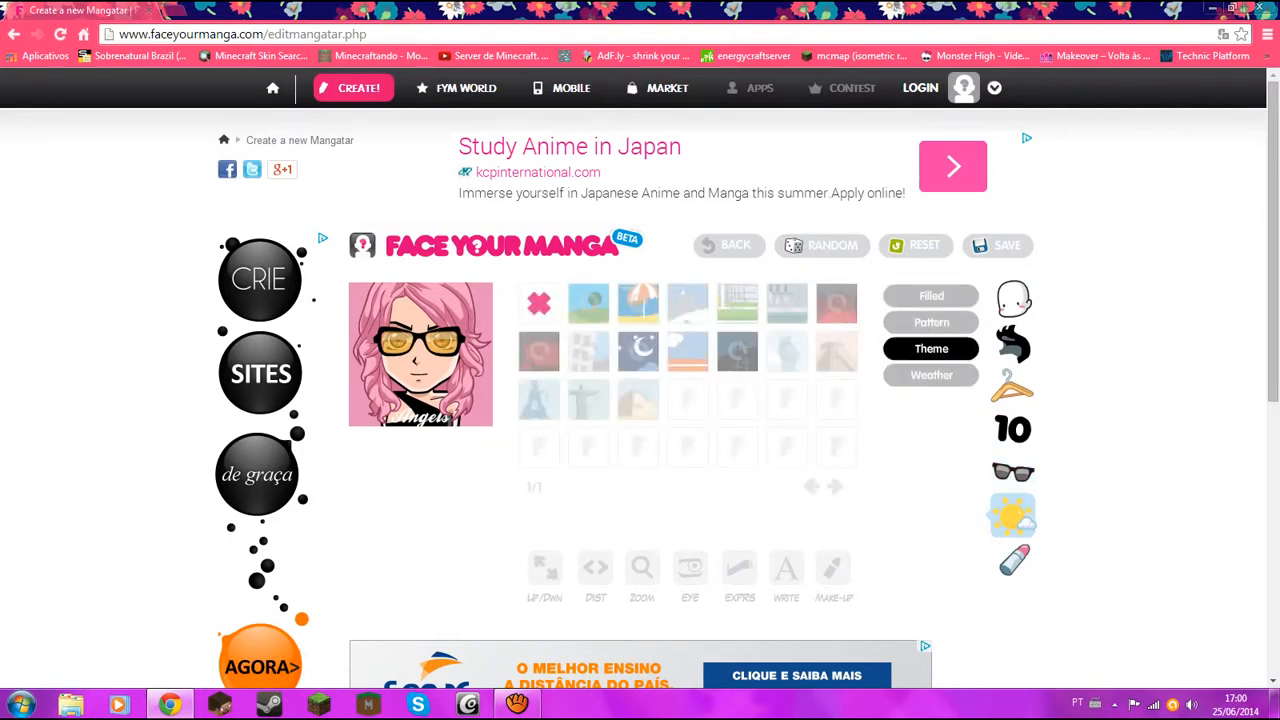
pyautogui.click(1013, 471)
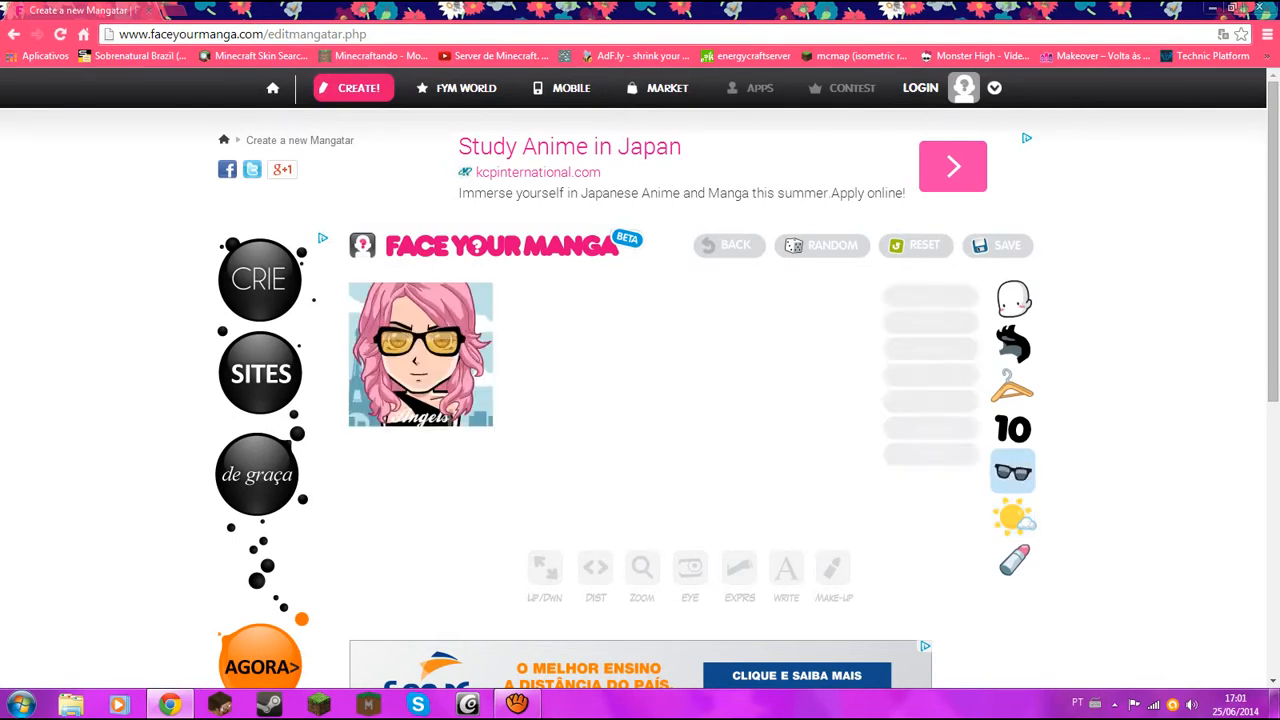
pyautogui.click(931, 427)
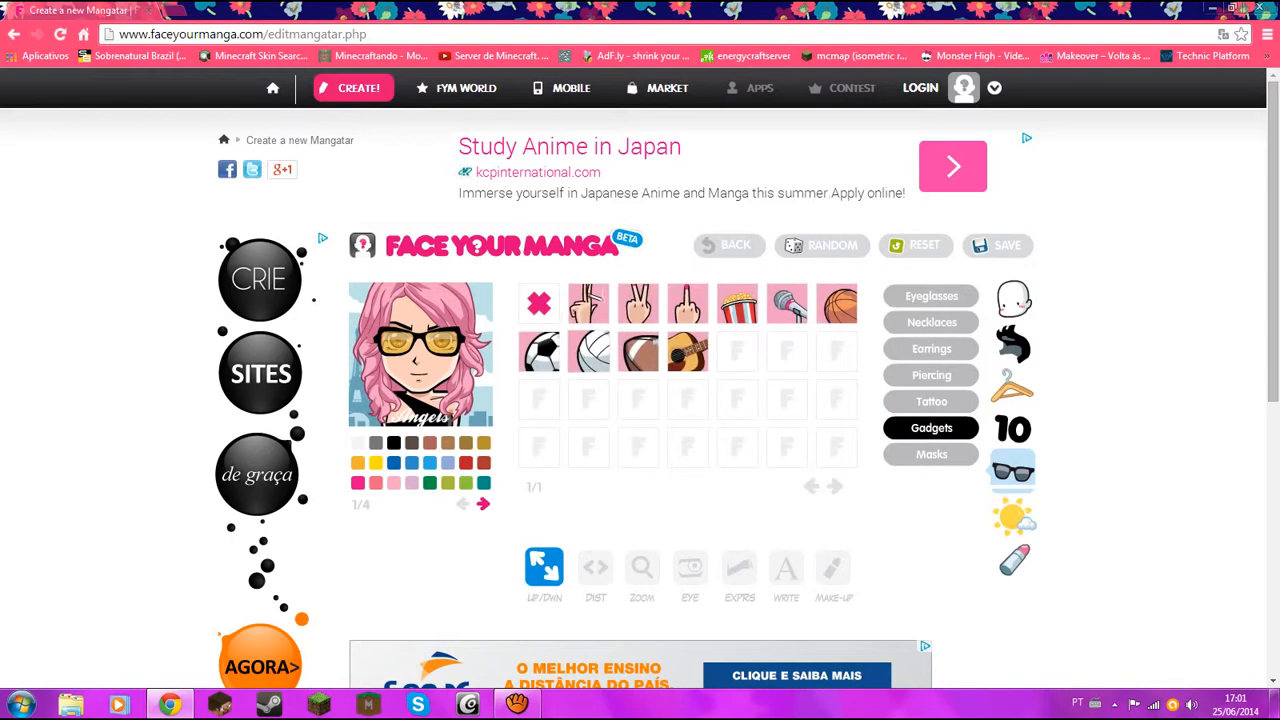
pyautogui.click(588, 303)
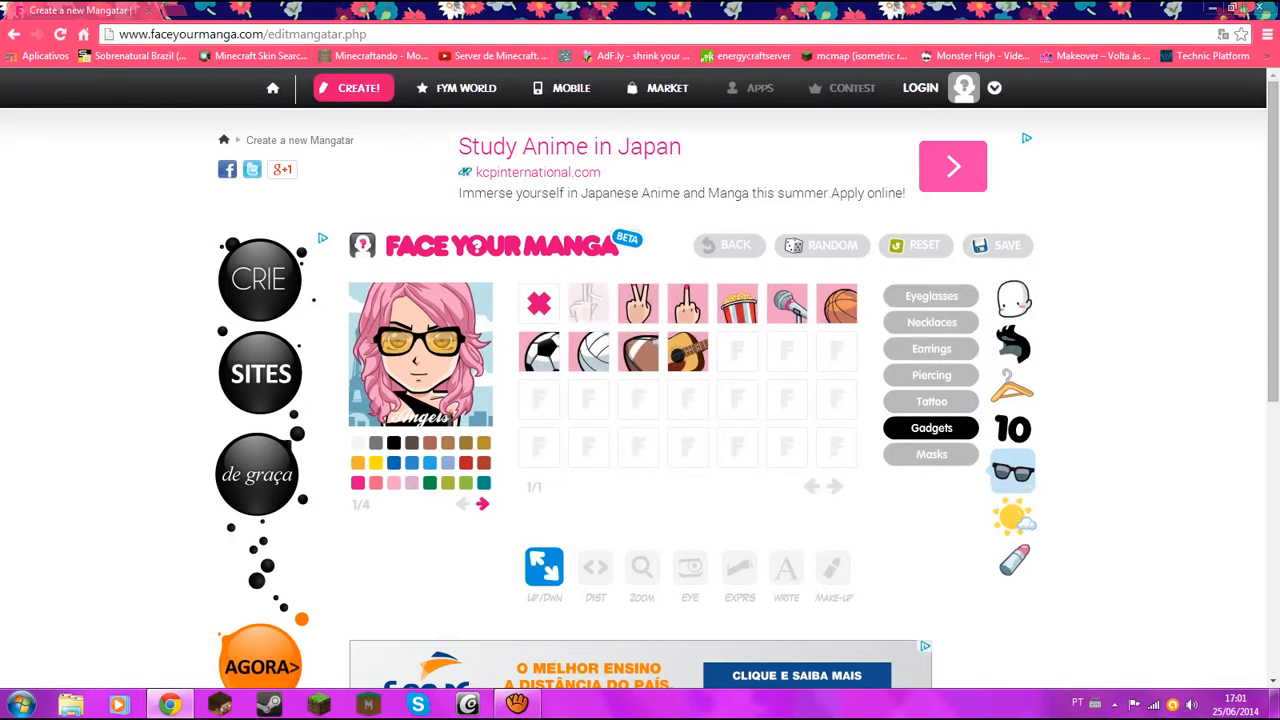
pyautogui.click(638, 303)
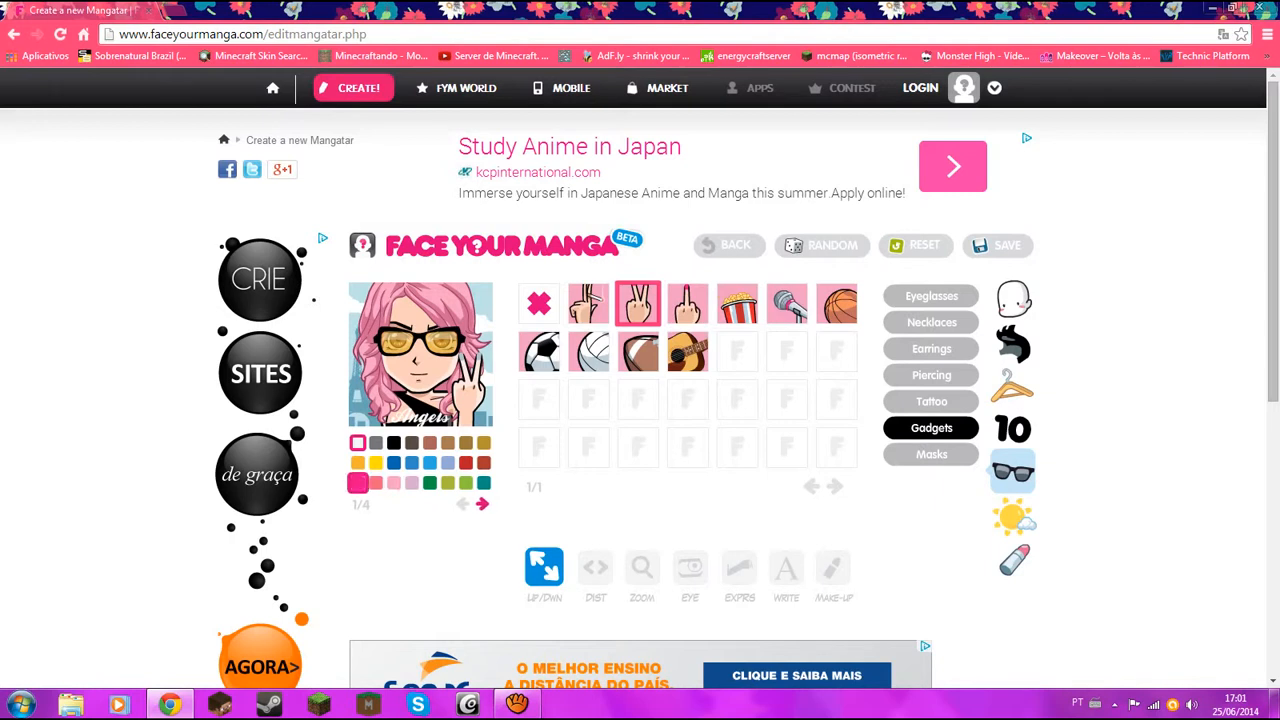
# Step: Add magenta lipstick to the avatar's mouth
pyautogui.click(1013, 516)
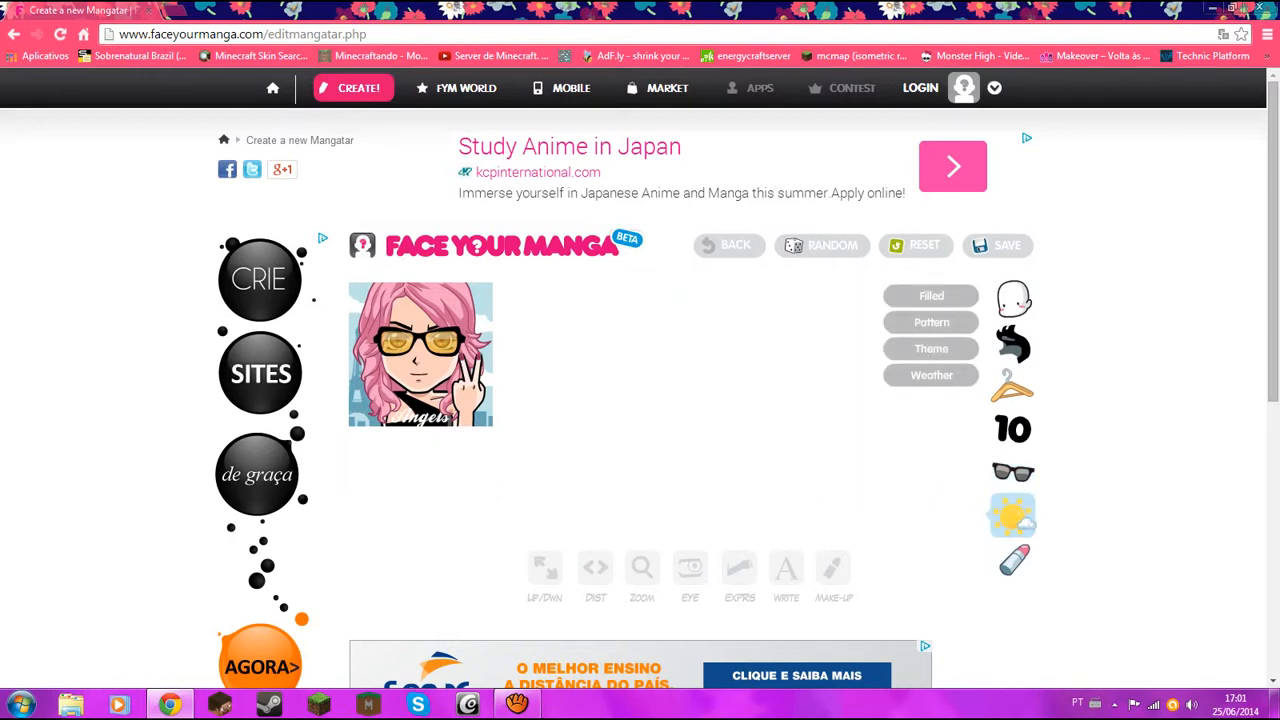
pyautogui.click(1013, 559)
pyautogui.click(931, 348)
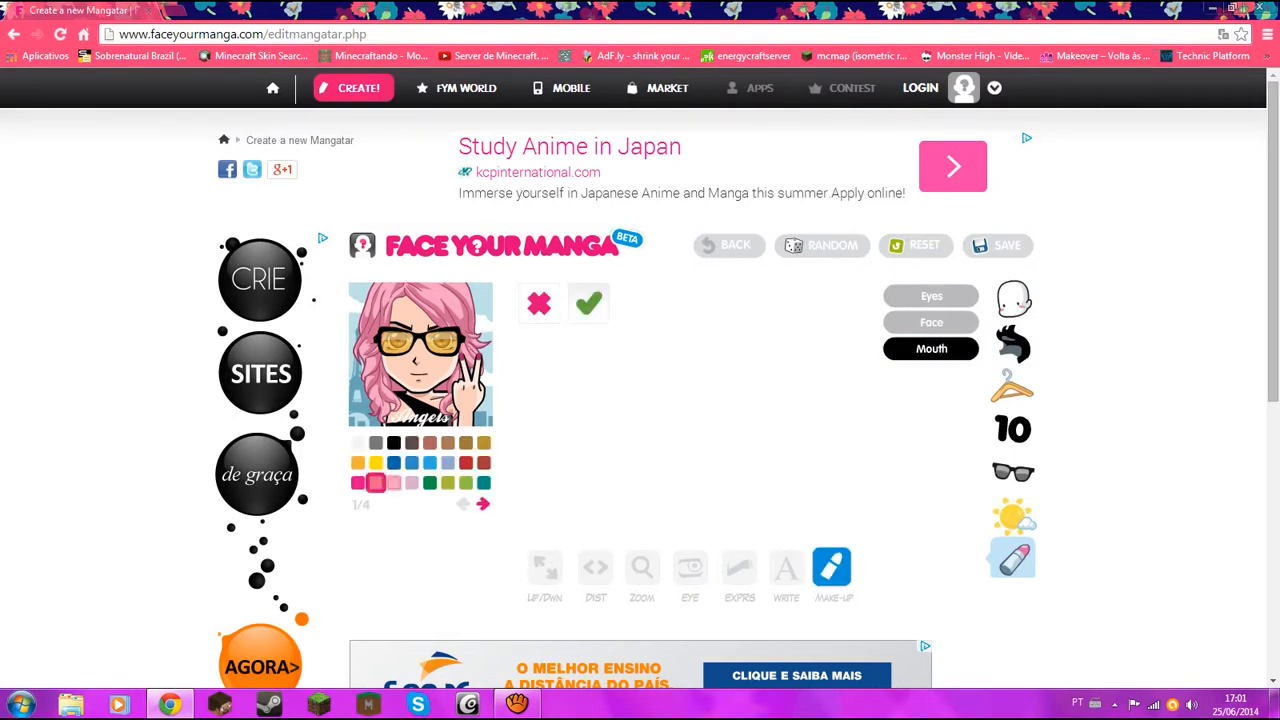
pyautogui.click(589, 303)
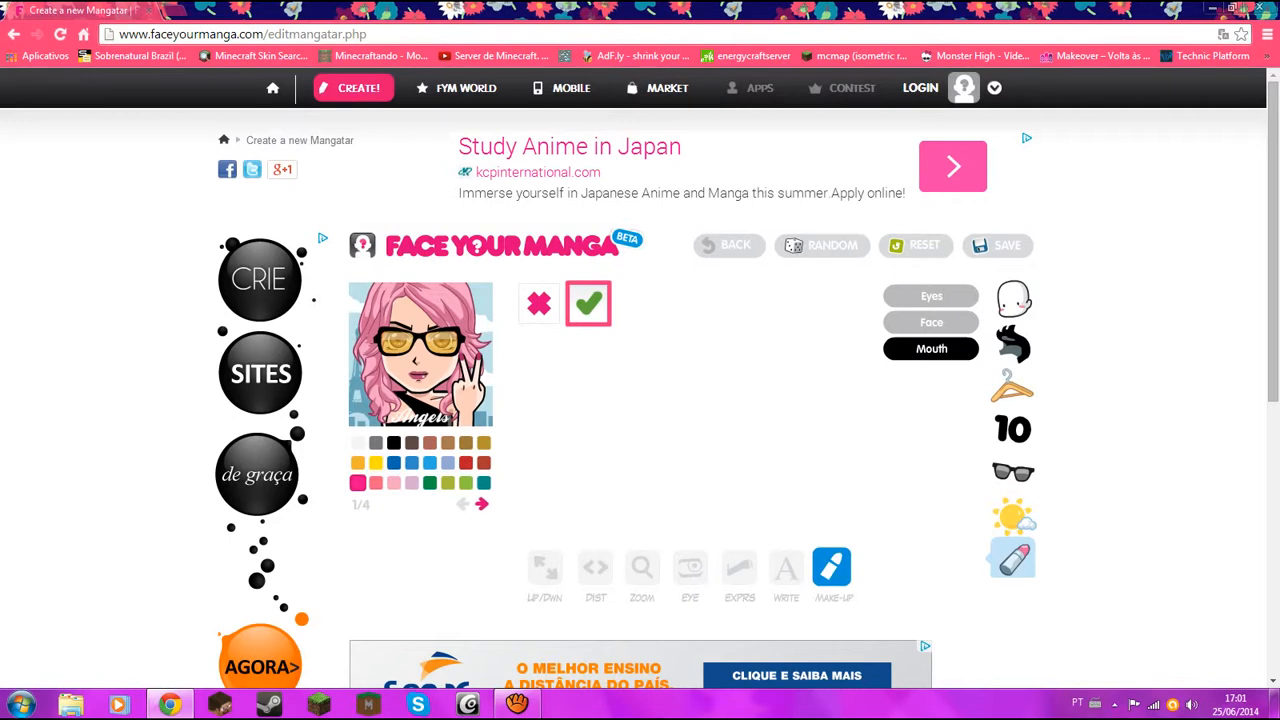
# Step: Start saving the finished avatar and log in to the FaceYourManga account
pyautogui.click(998, 246)
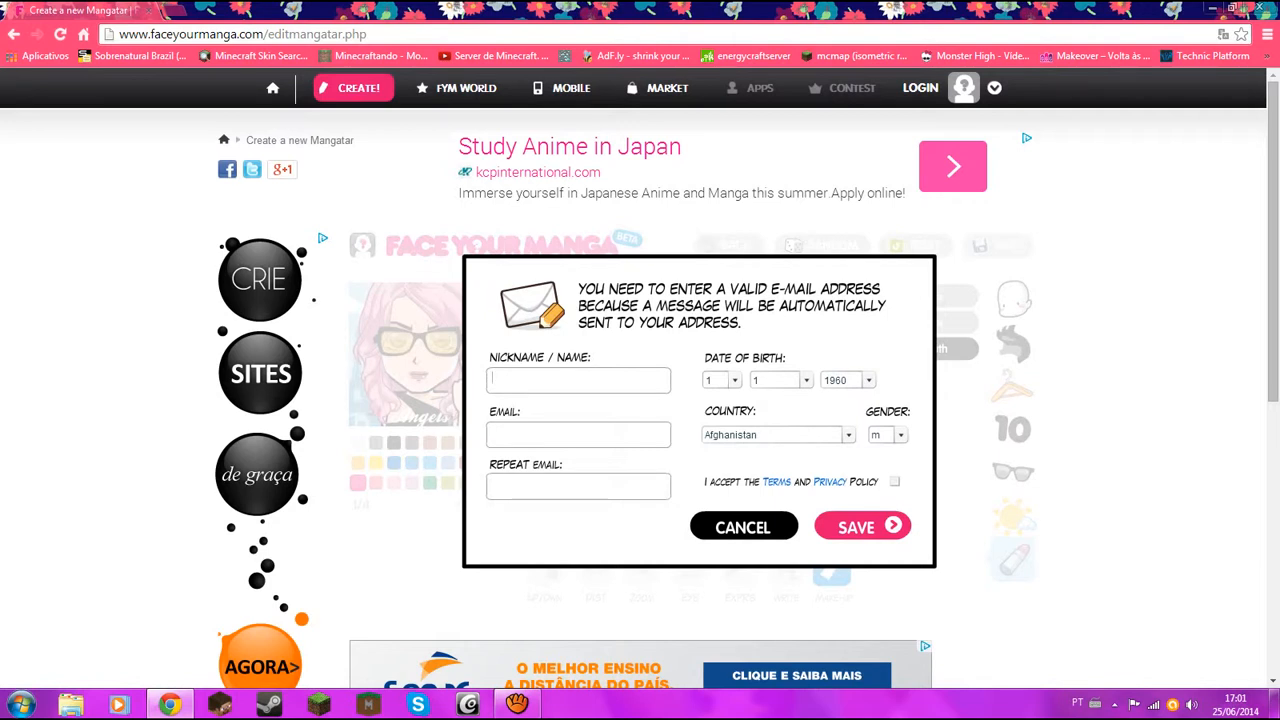
pyautogui.click(994, 88)
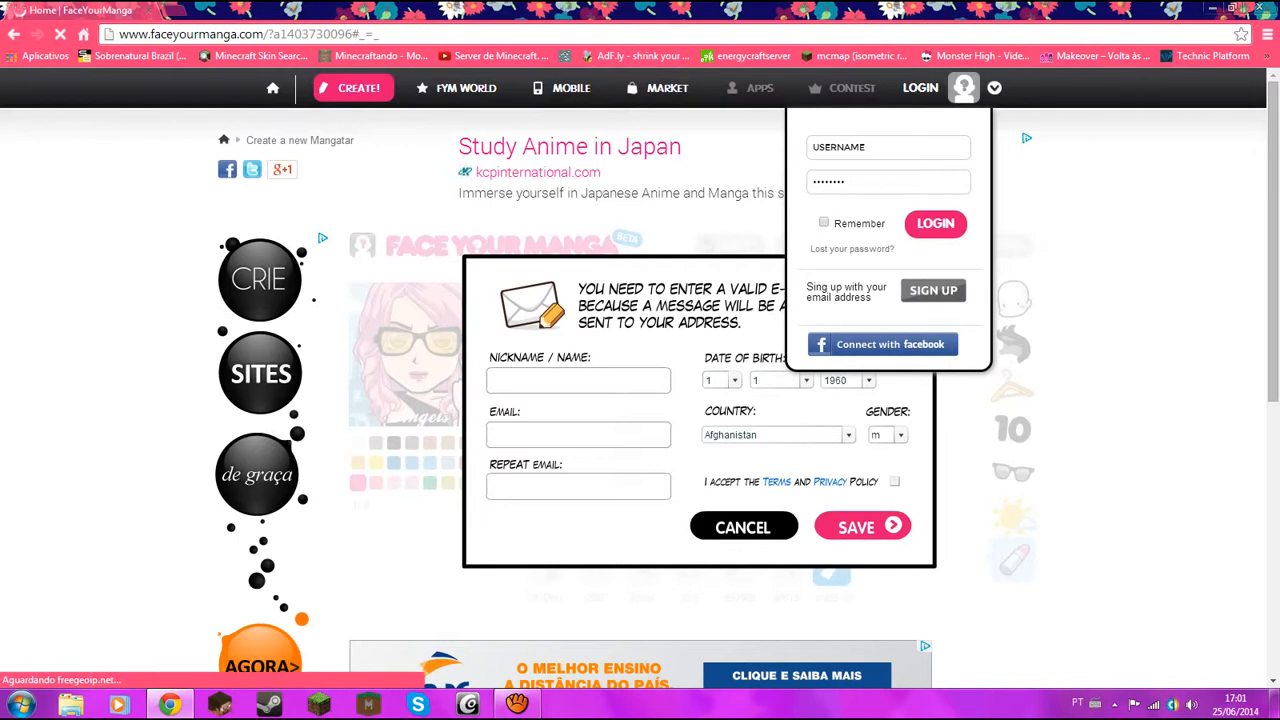
pyautogui.press('F1')
pyautogui.hotkey('ctrl', 'Tab')
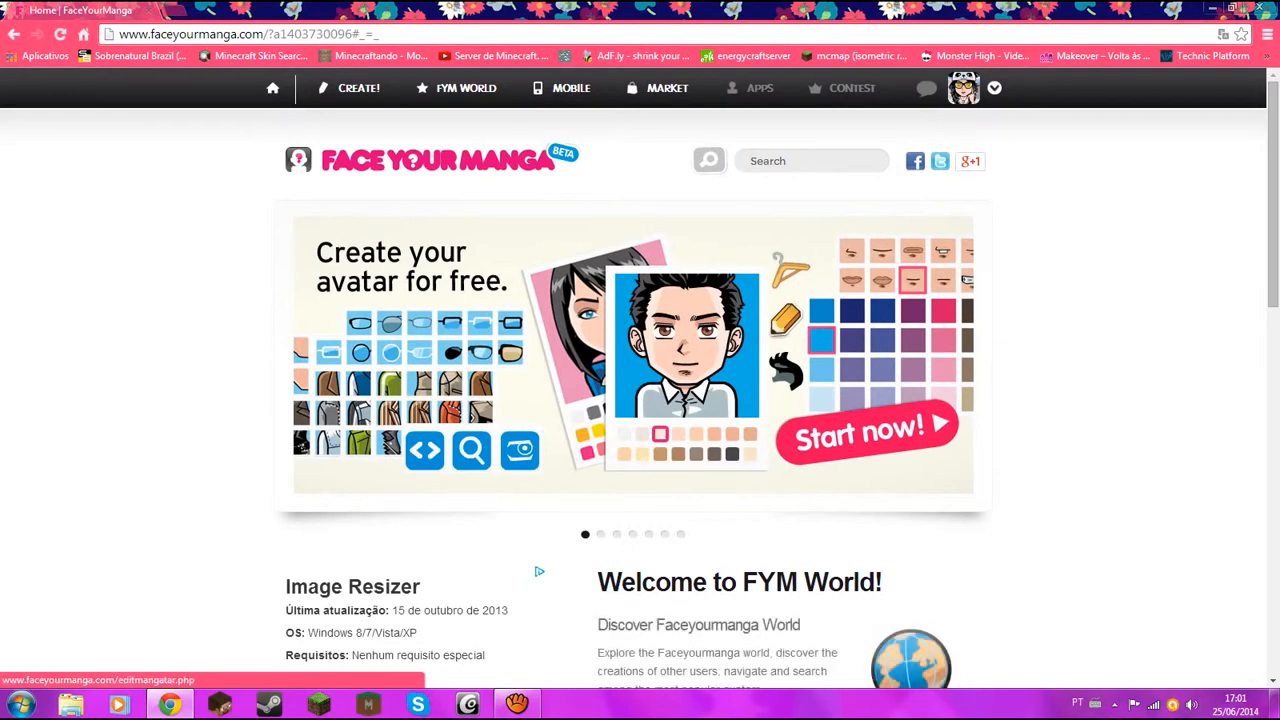
# Step: Look through the home page, from the avatar creation banner to the popular and latest created avatars and the print section
pyautogui.scroll(-6, 640, 400)
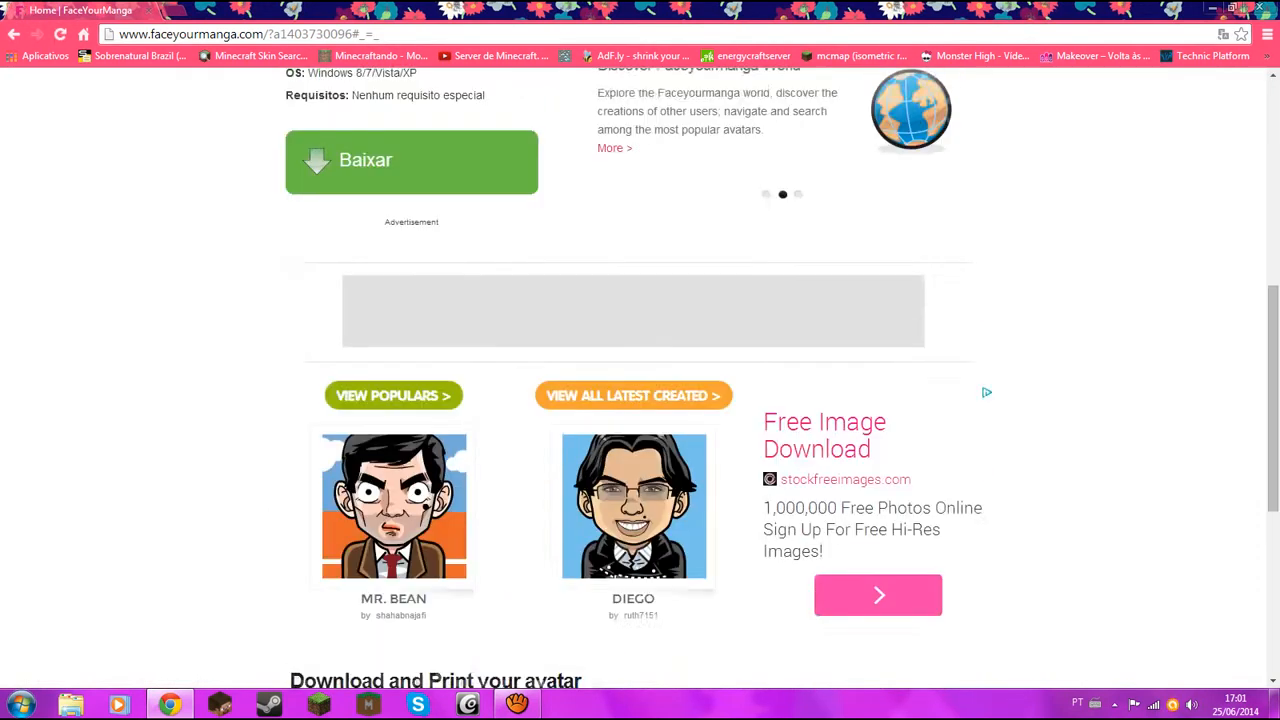
pyautogui.scroll(5, 640, 400)
pyautogui.scroll(2, 640, 400)
pyautogui.scroll(-10, 640, 400)
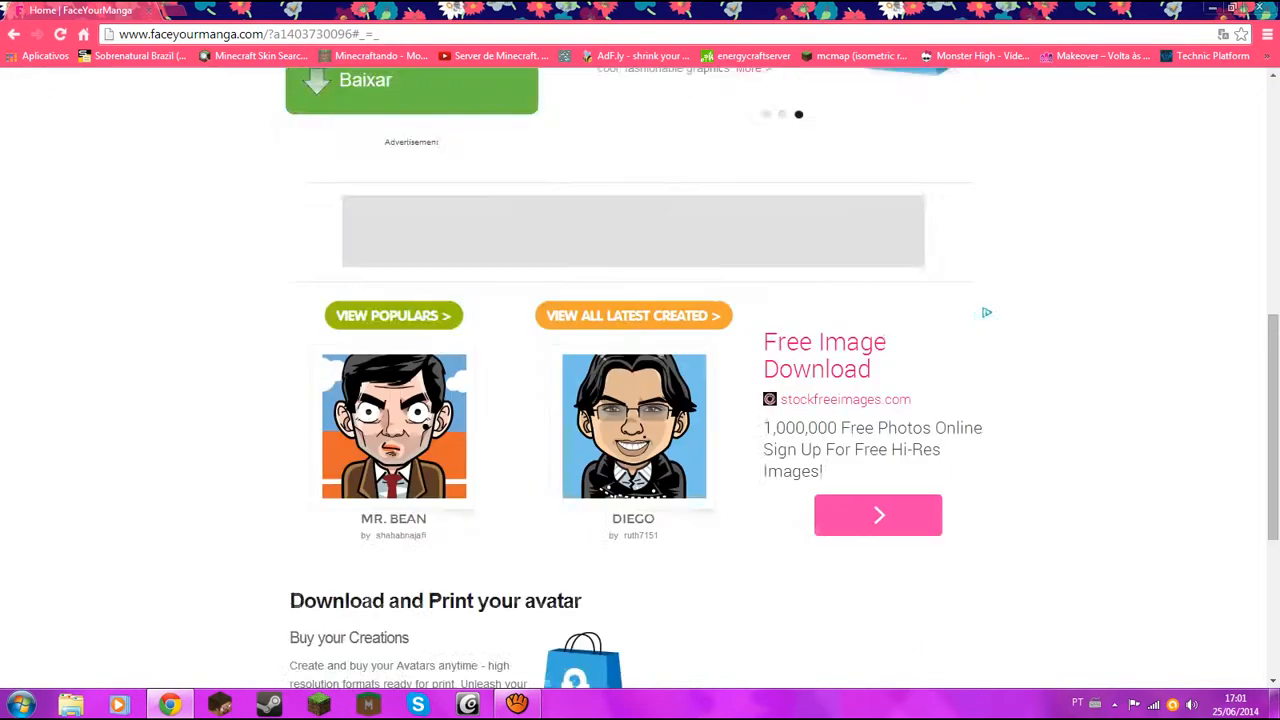
pyautogui.scroll(10, 640, 400)
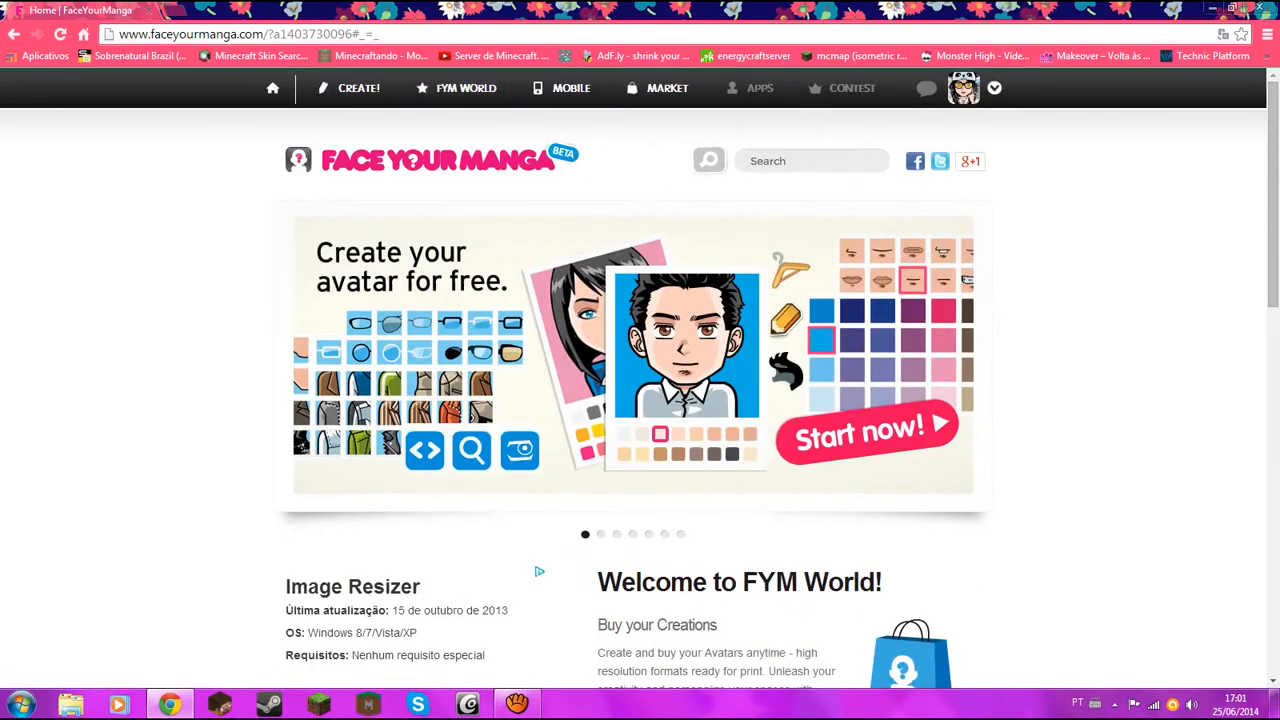
pyautogui.scroll(-5, 640, 400)
pyautogui.scroll(4, 640, 400)
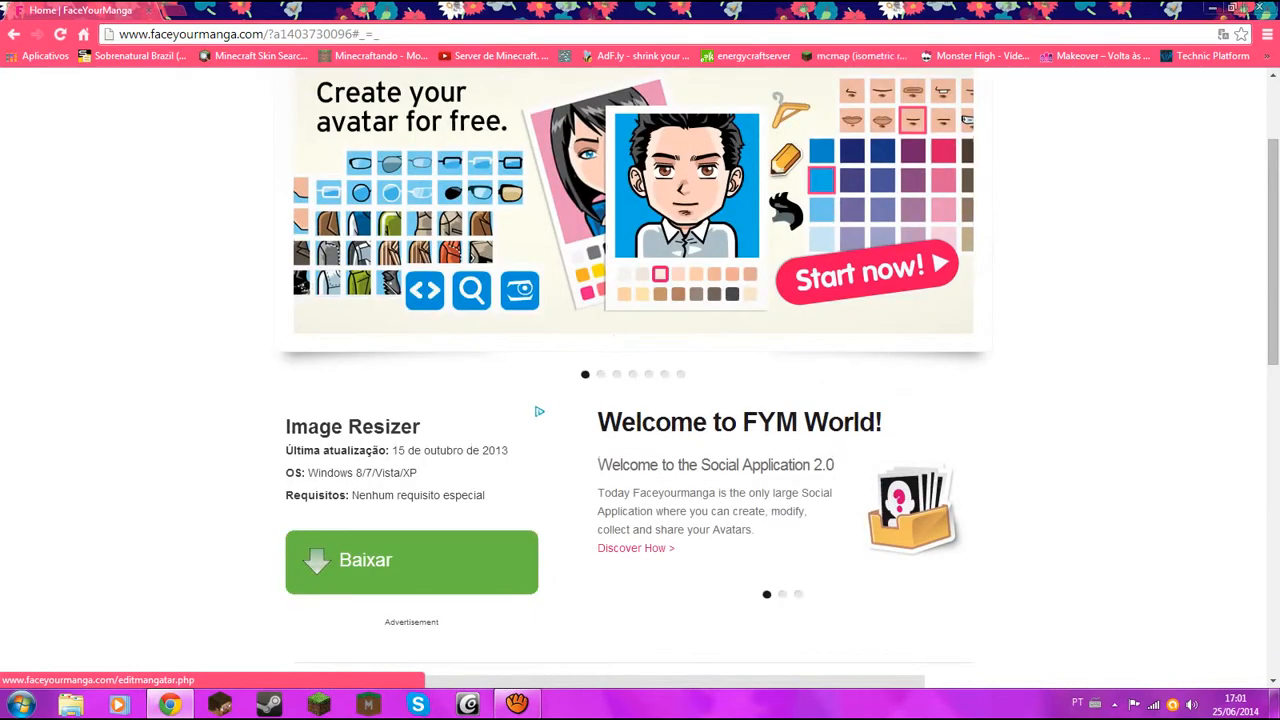
# Step: Check which save options are offered for the account's profile avatar and for the popular Mr. Bean avatar image
pyautogui.scroll(2, 965, 88)
pyautogui.rightClick(965, 88)
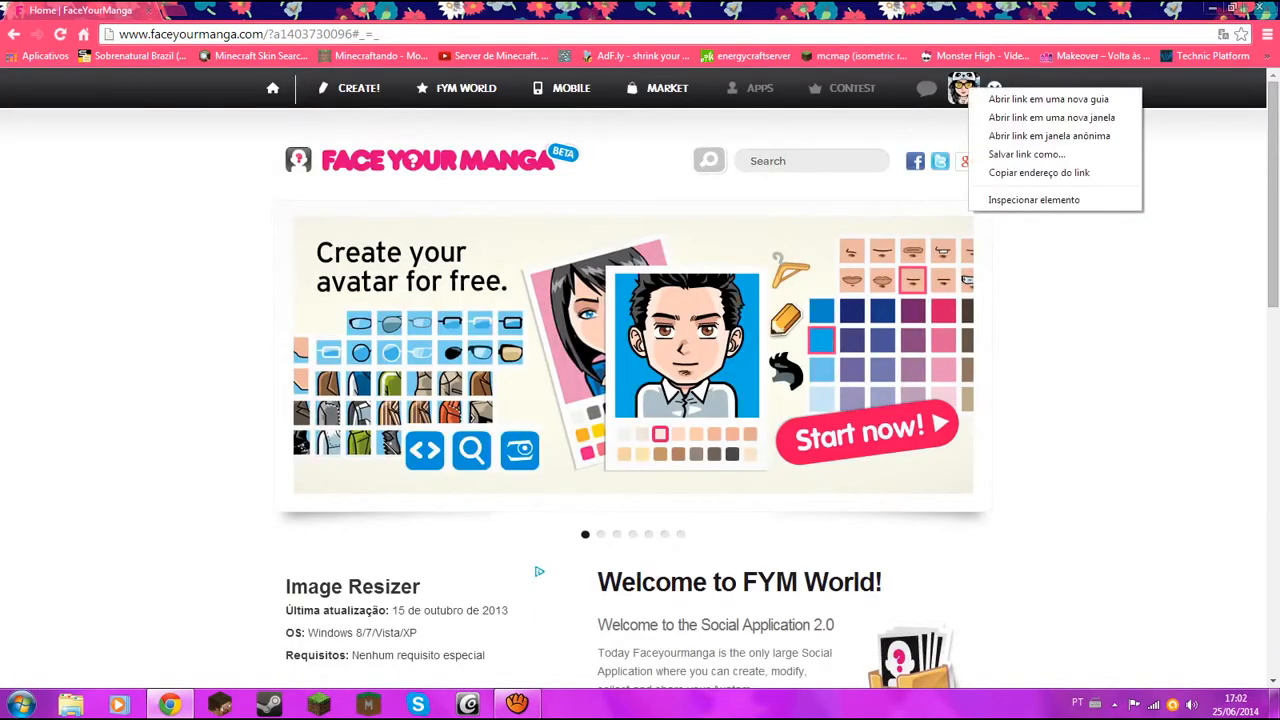
pyautogui.press('Escape')
pyautogui.scroll(-5, 965, 88)
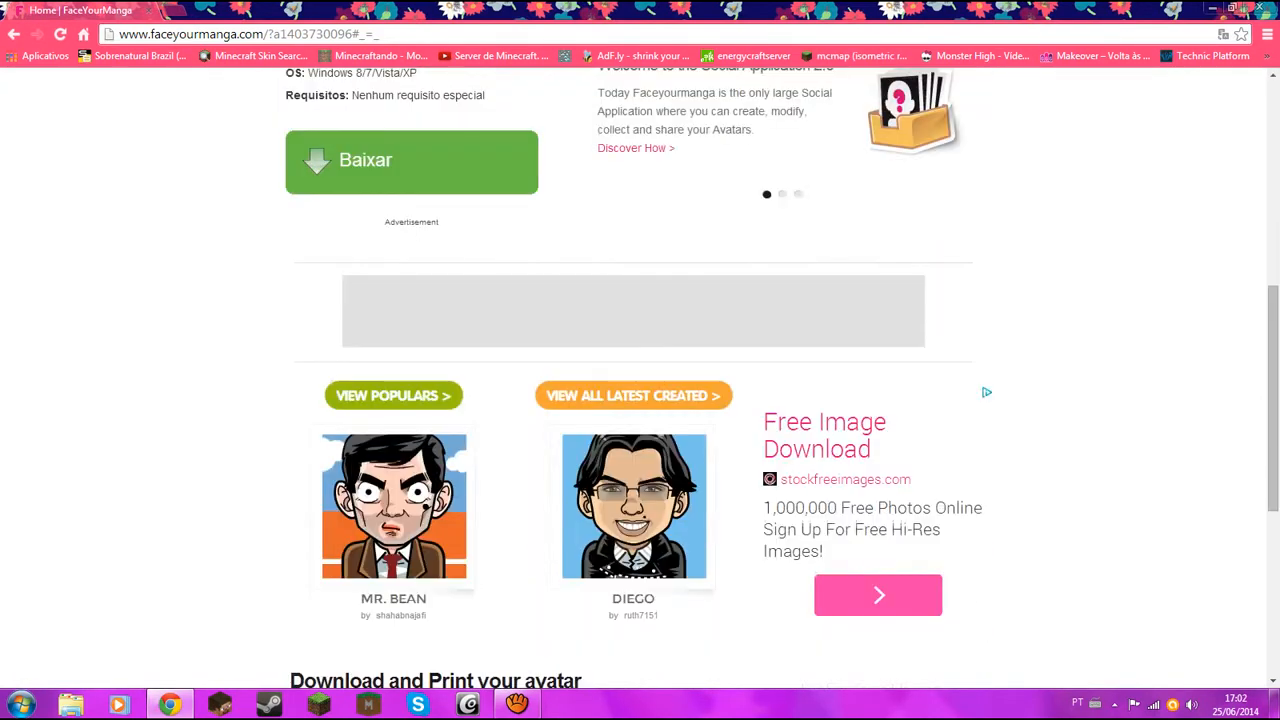
pyautogui.rightClick(369, 531)
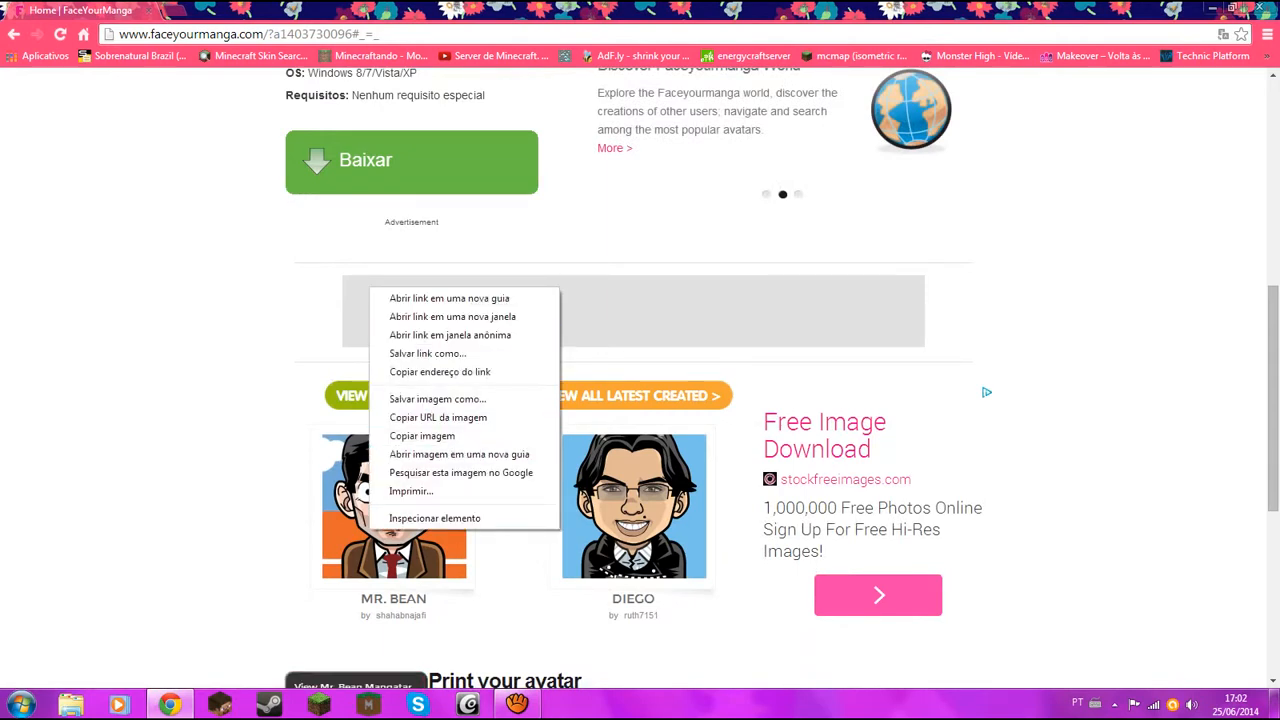
pyautogui.press('Escape')
pyautogui.scroll(-4, 634, 378)
pyautogui.scroll(8, 640, 378)
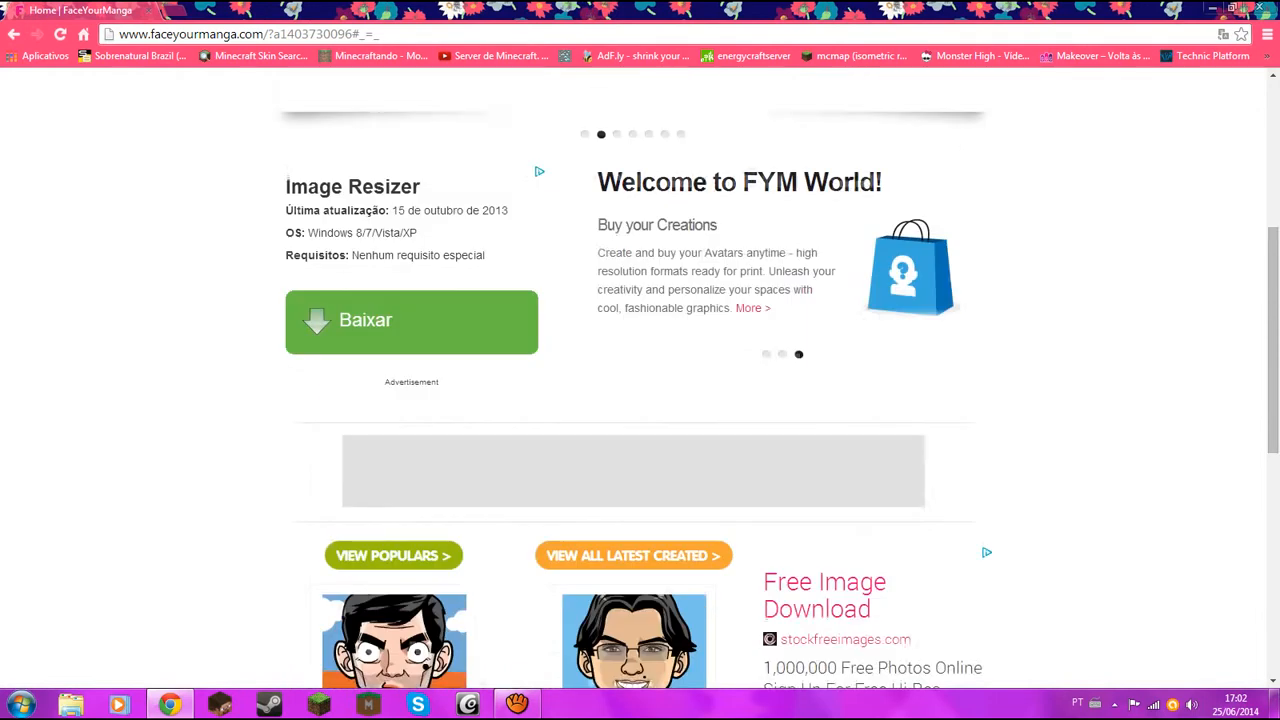